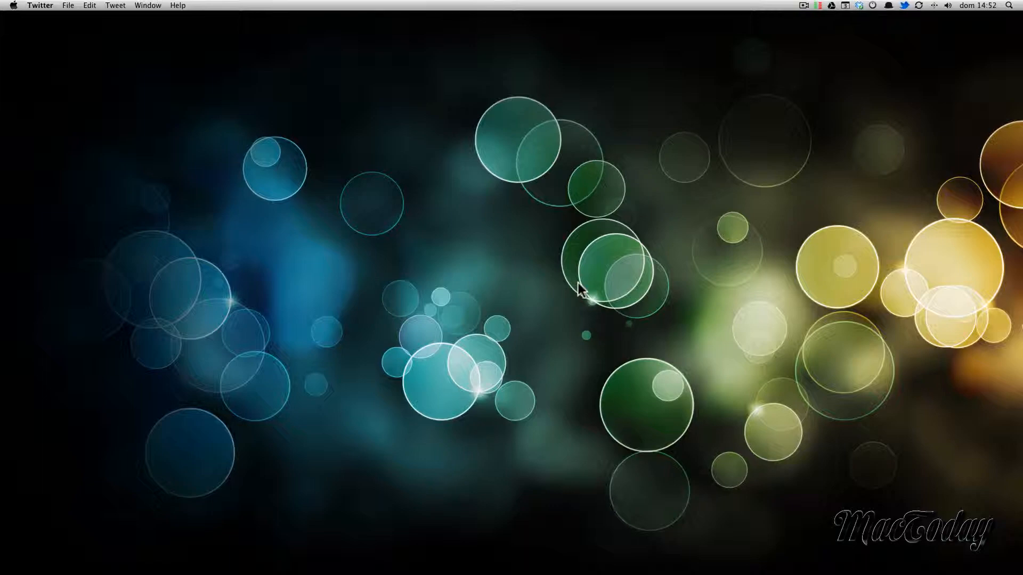
Step: Open iBooks Author, create a new book from the Básico template, and switch the window to full screen
{"action": "left_click", "coordinate": [583, 550]}
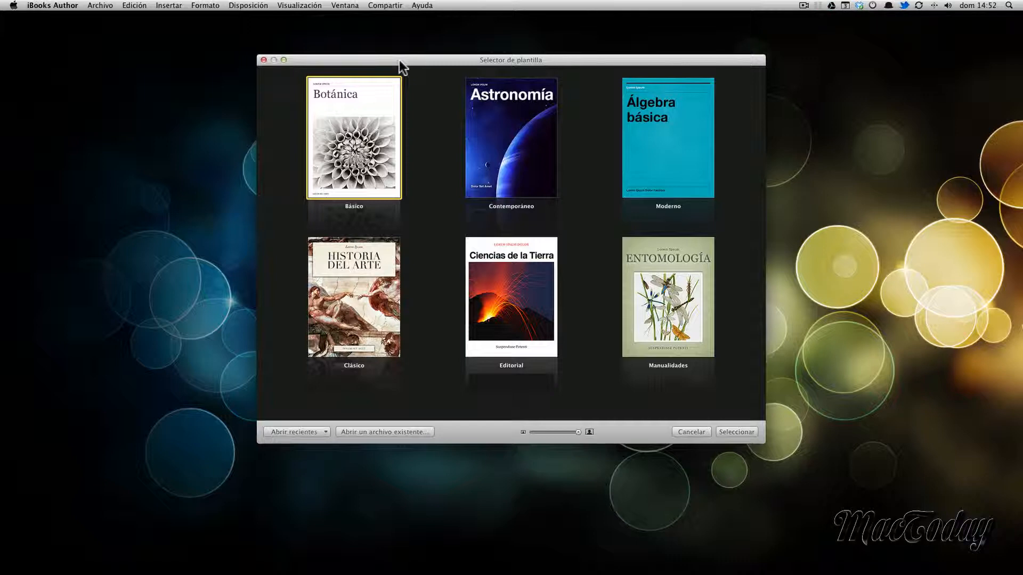
{"action": "key", "text": "Return"}
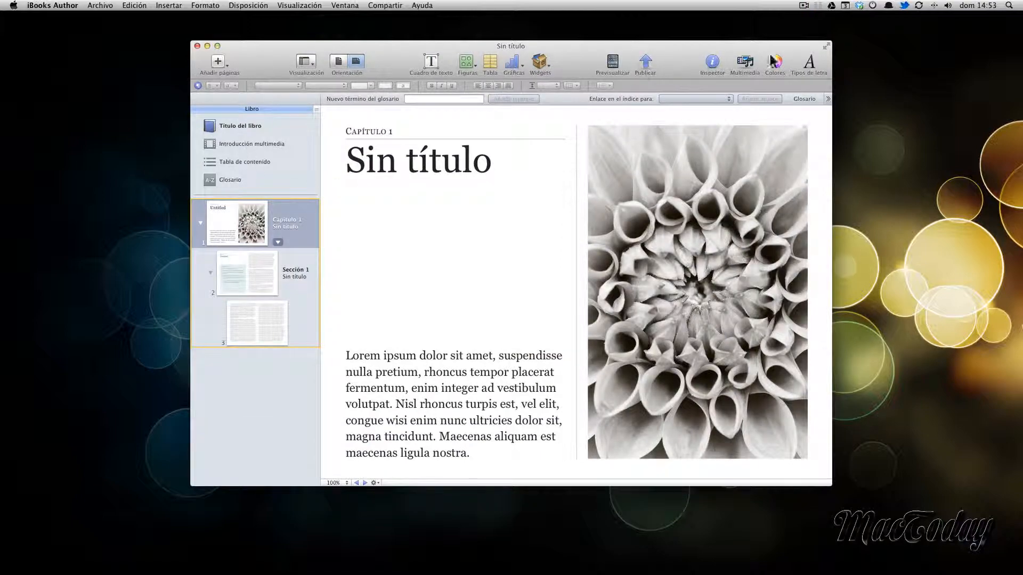
{"action": "left_click", "coordinate": [825, 46]}
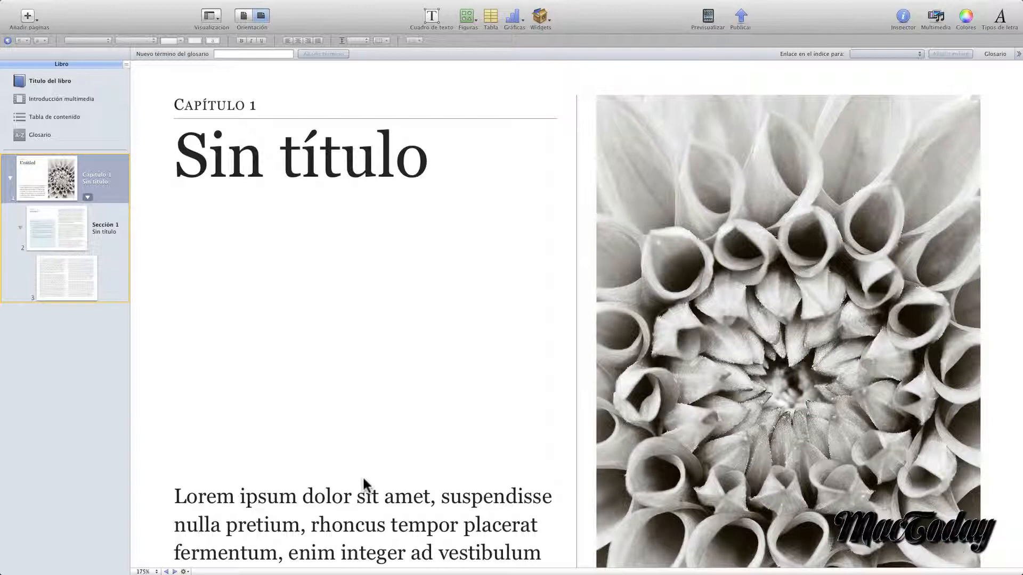
Step: View the book title, media introduction and table of contents pages, and collapse and re-expand Chapter 1 in the outline
{"action": "left_click", "coordinate": [63, 83]}
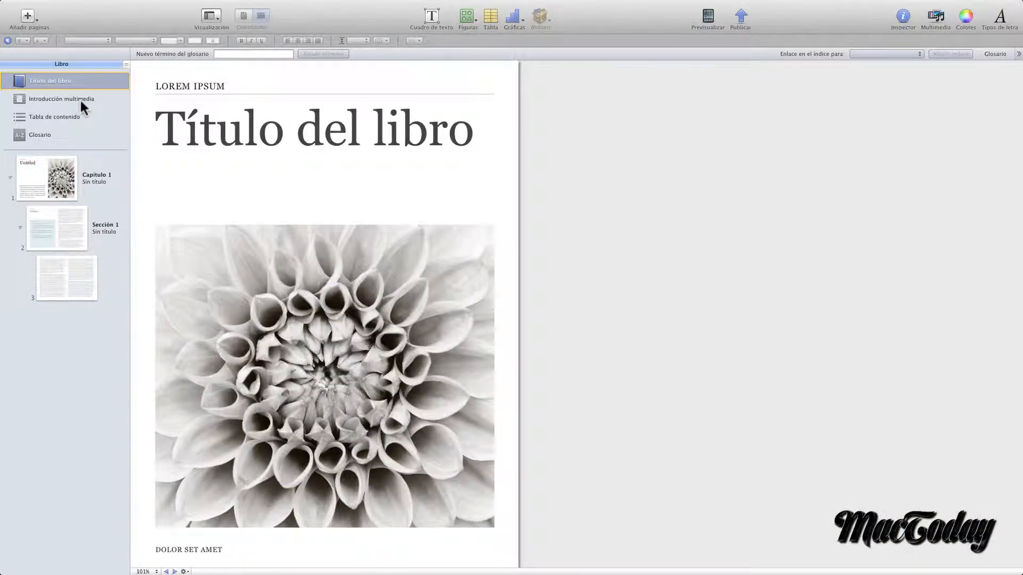
{"action": "left_click", "coordinate": [80, 101]}
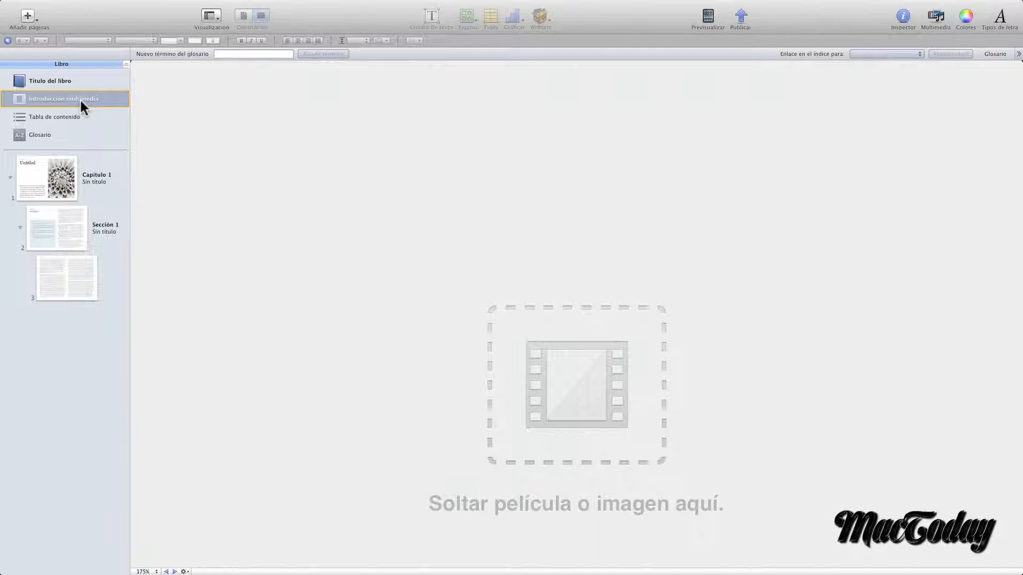
{"action": "left_click", "coordinate": [68, 115]}
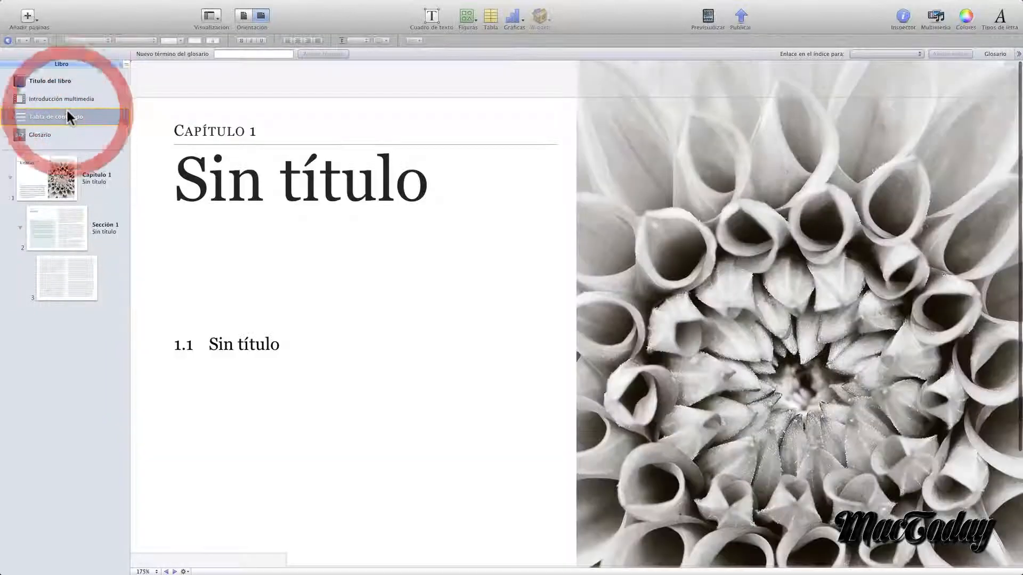
{"action": "left_click", "coordinate": [10, 177]}
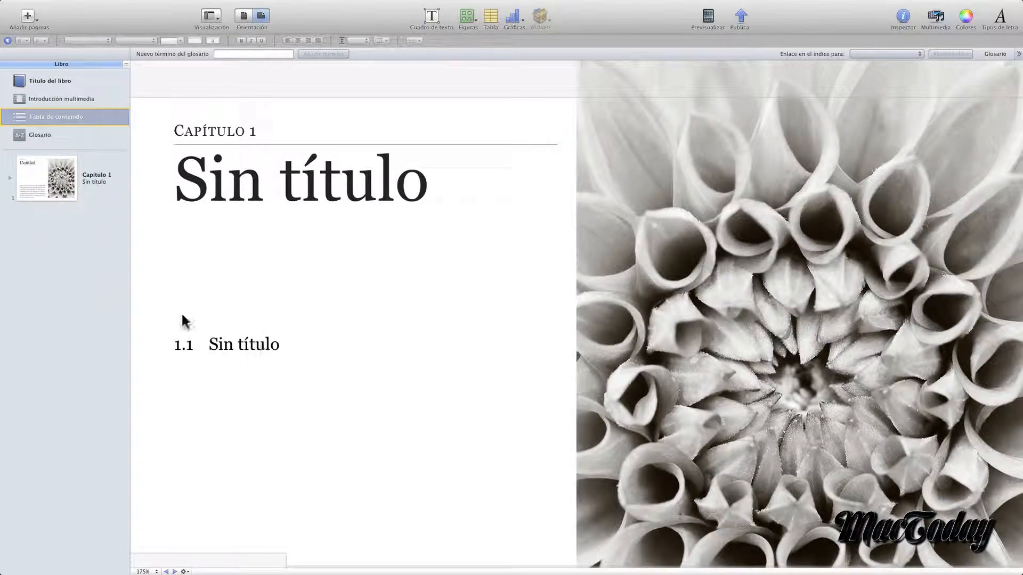
{"action": "left_click", "coordinate": [9, 178]}
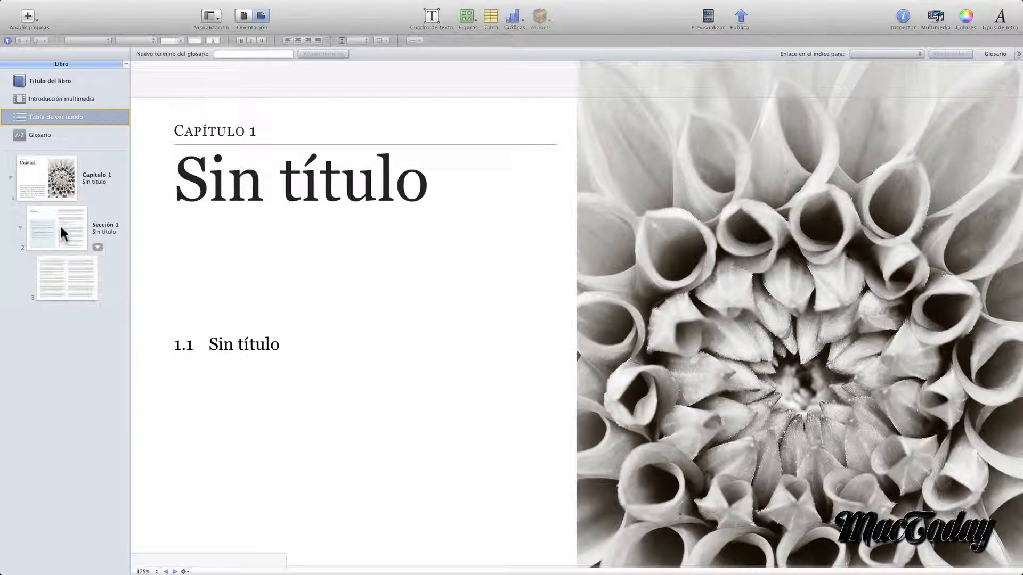
Step: Rename Section 1 of Chapter 1 as "Prueba"
{"action": "left_click", "coordinate": [110, 228]}
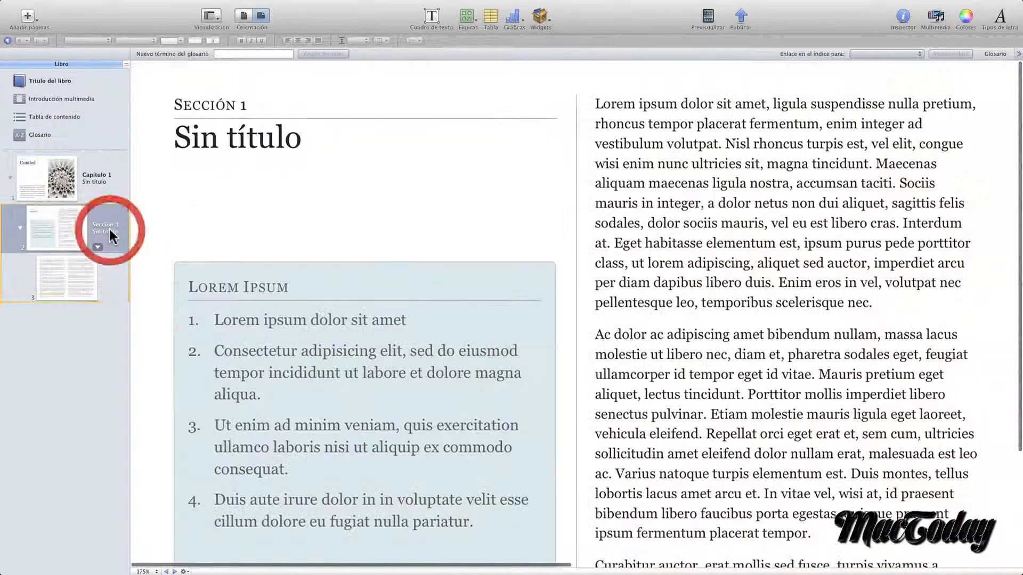
{"action": "double_click", "coordinate": [105, 231]}
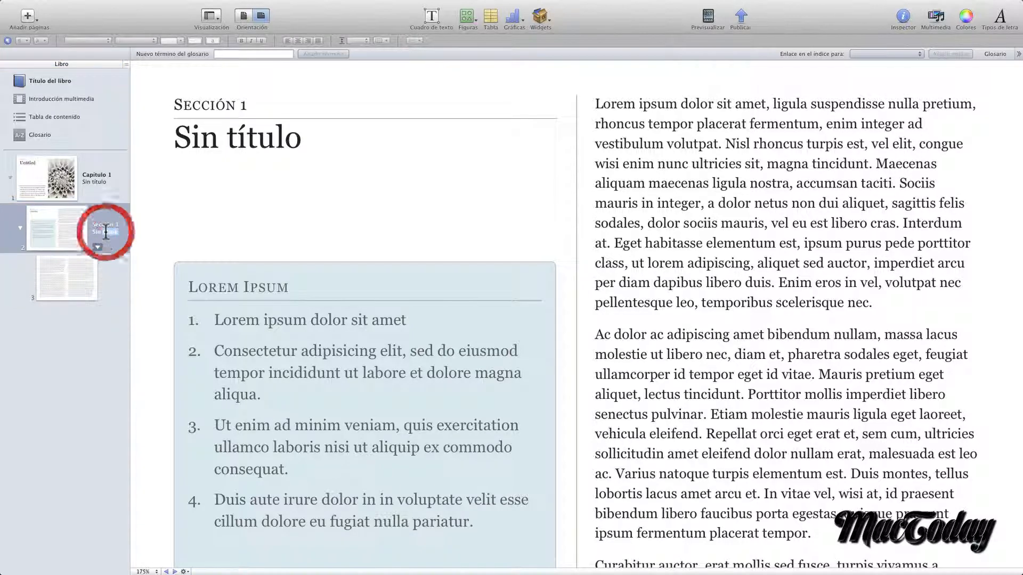
{"action": "key", "text": "shift"}
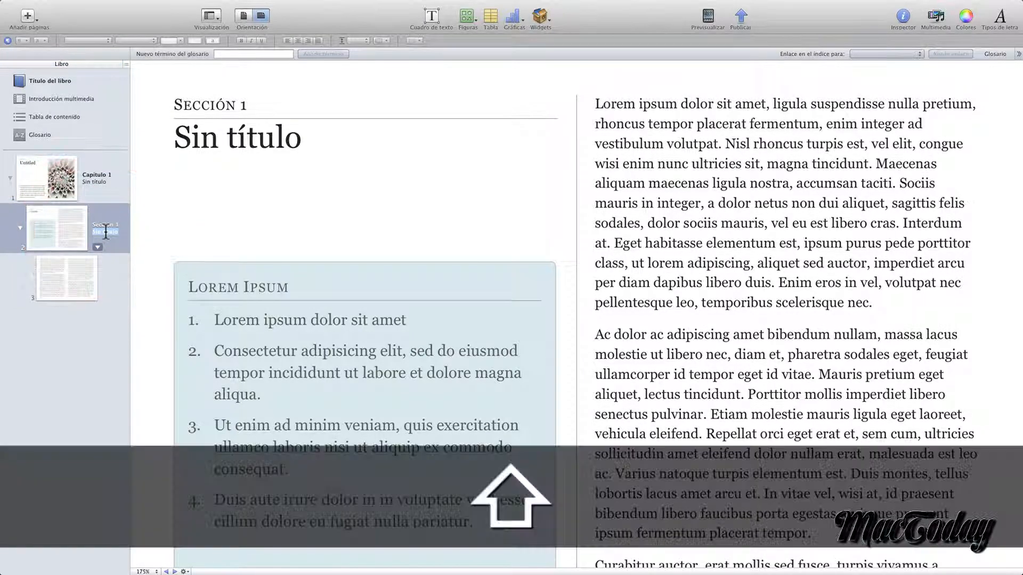
{"action": "type", "text": "Prueba"}
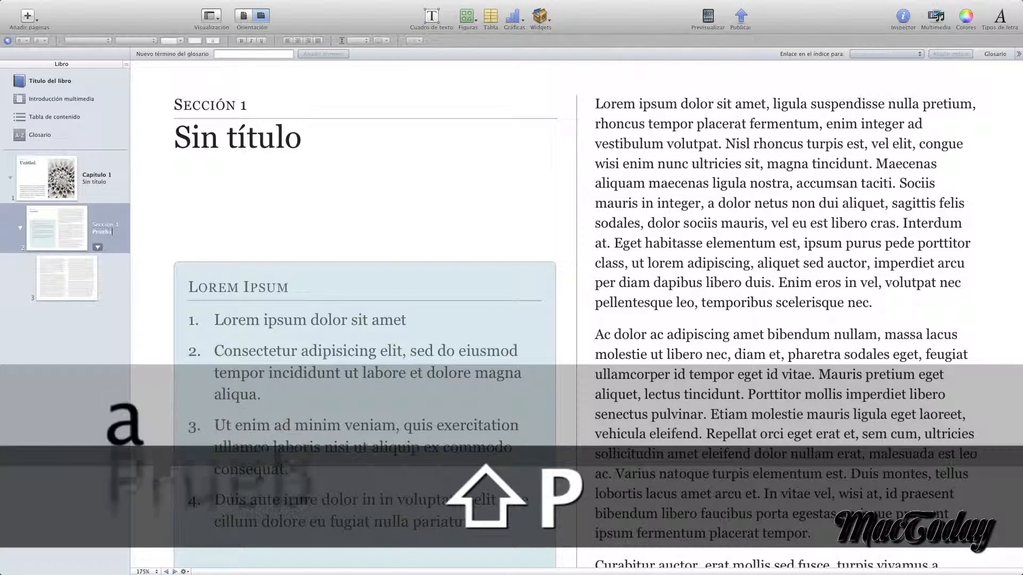
{"action": "key", "text": "Return"}
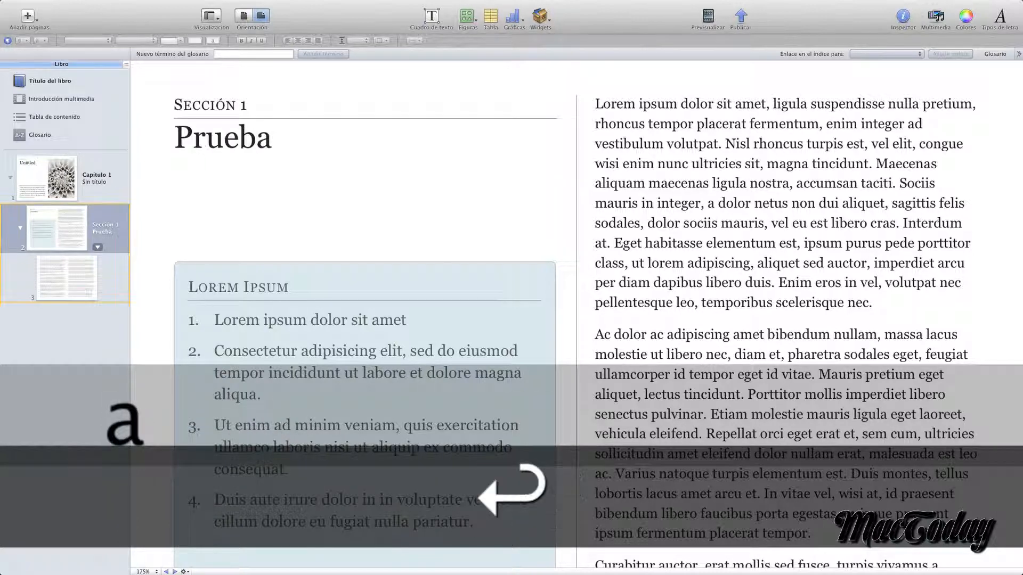
Step: Check the renamed section's entry in the table of contents and review the section and chapter pages
{"action": "left_click", "coordinate": [25, 138]}
{"action": "left_click", "coordinate": [30, 118]}
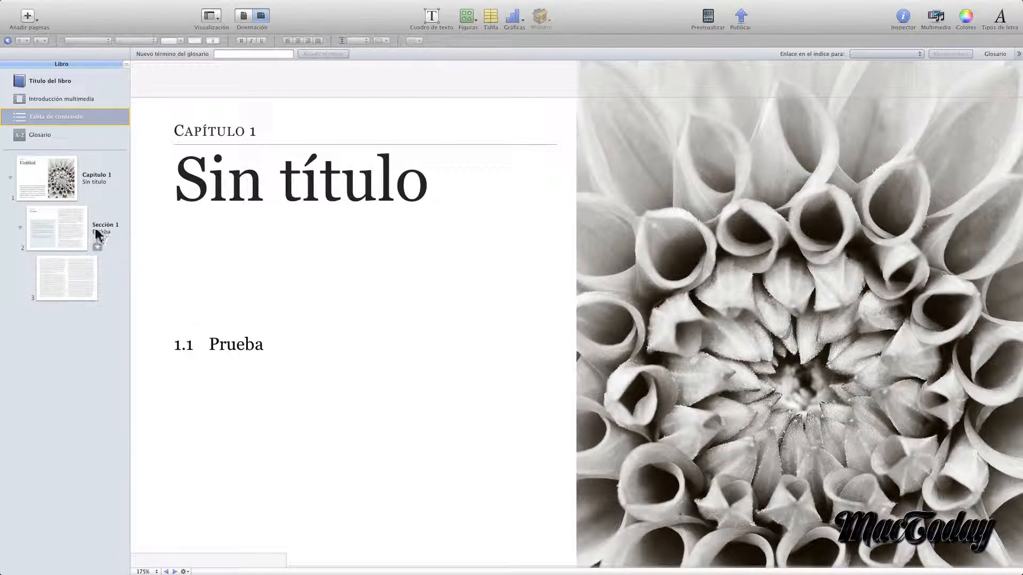
{"action": "left_click", "coordinate": [216, 346]}
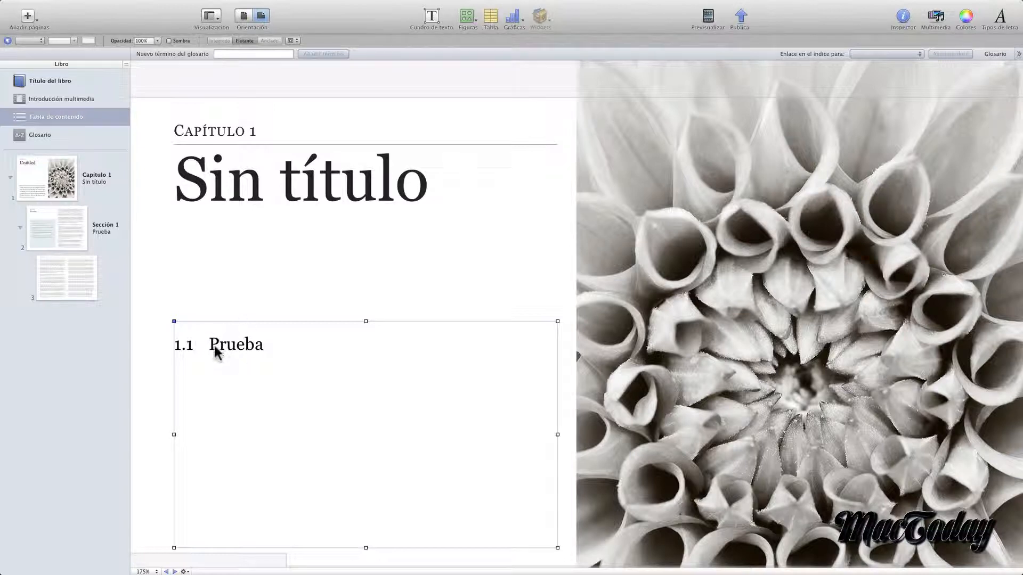
{"action": "left_click", "coordinate": [55, 233]}
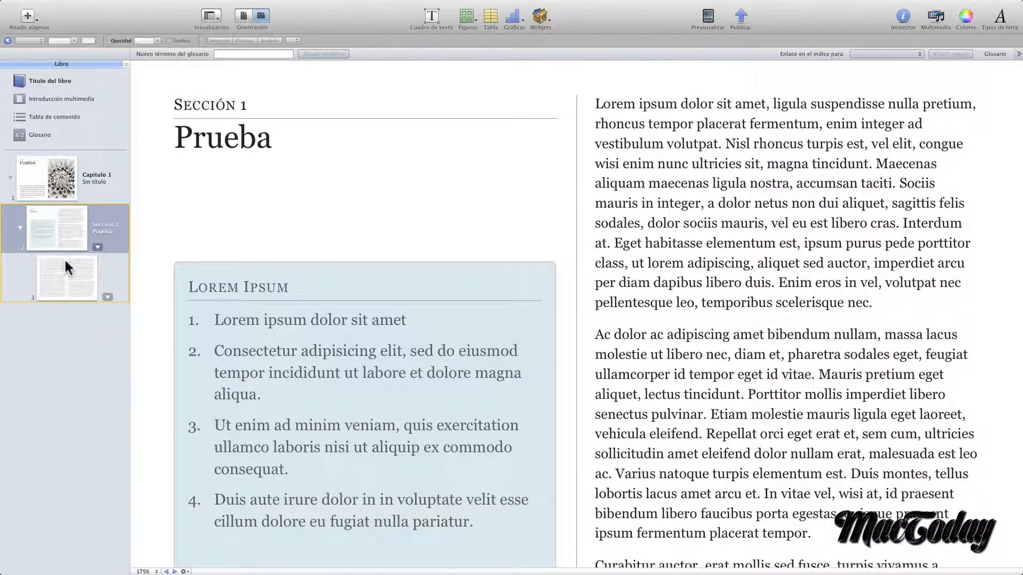
{"action": "left_click", "coordinate": [64, 258]}
{"action": "left_click", "coordinate": [52, 222]}
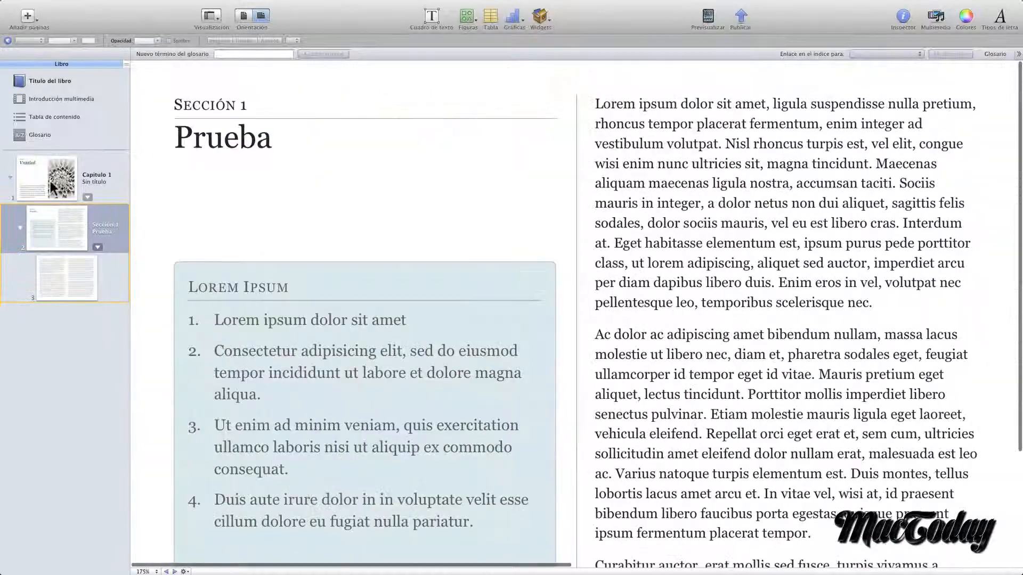
{"action": "left_click", "coordinate": [53, 173]}
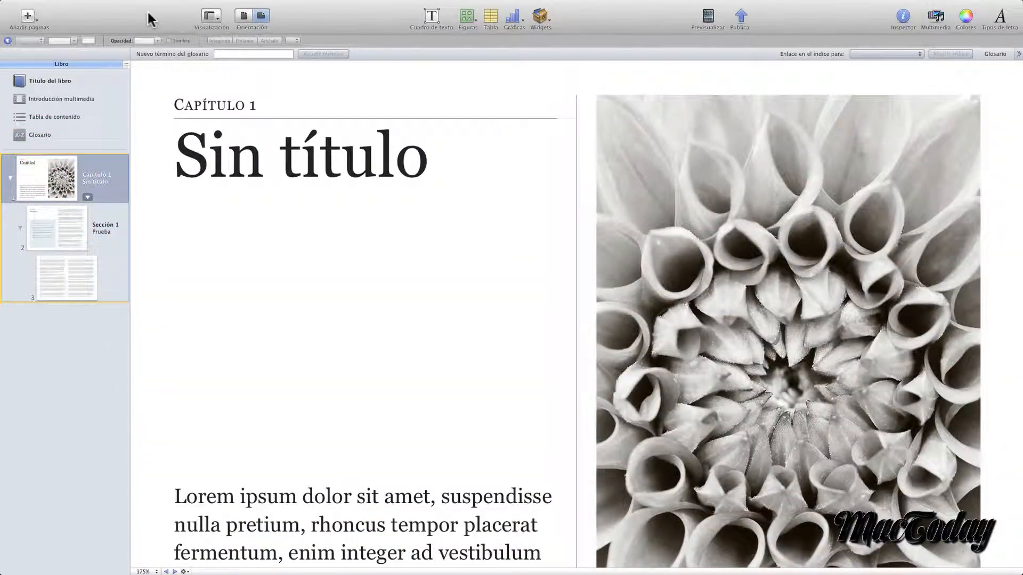
Step: Examine the chapter, section and page types that can be added to the book, without adding any
{"action": "left_click", "coordinate": [30, 18]}
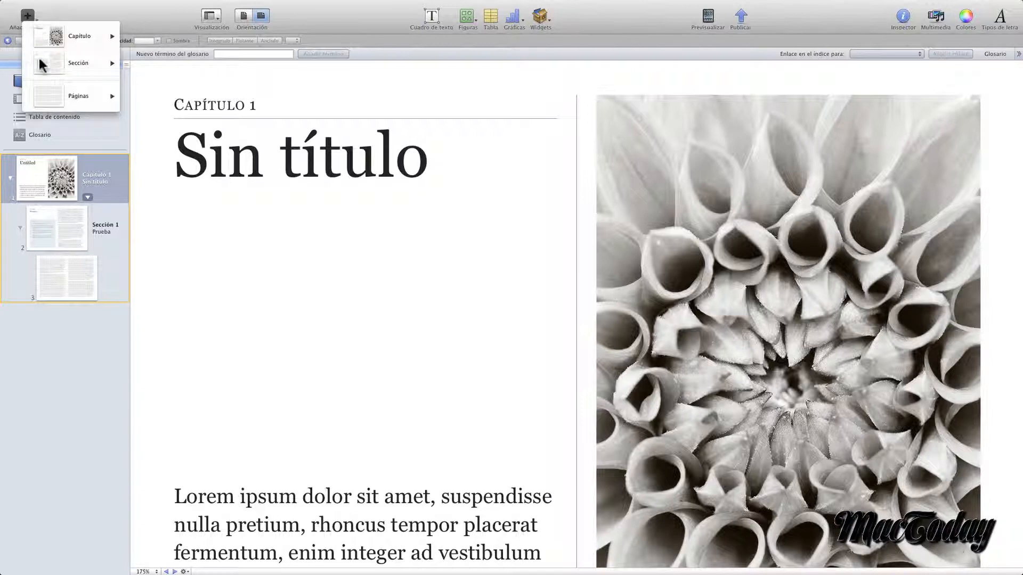
{"action": "left_click", "coordinate": [42, 136]}
{"action": "left_click", "coordinate": [65, 116]}
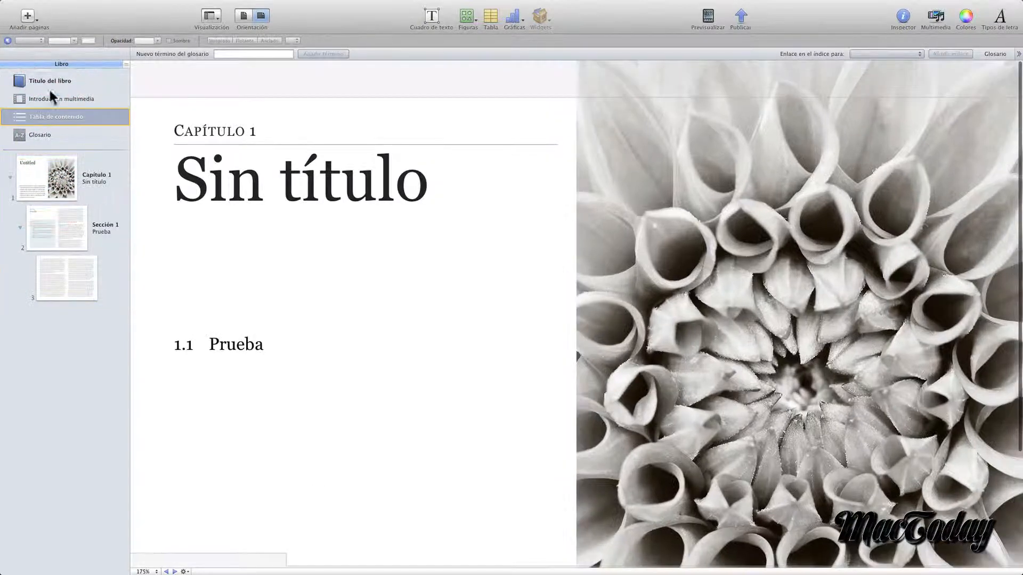
{"action": "left_click", "coordinate": [37, 16]}
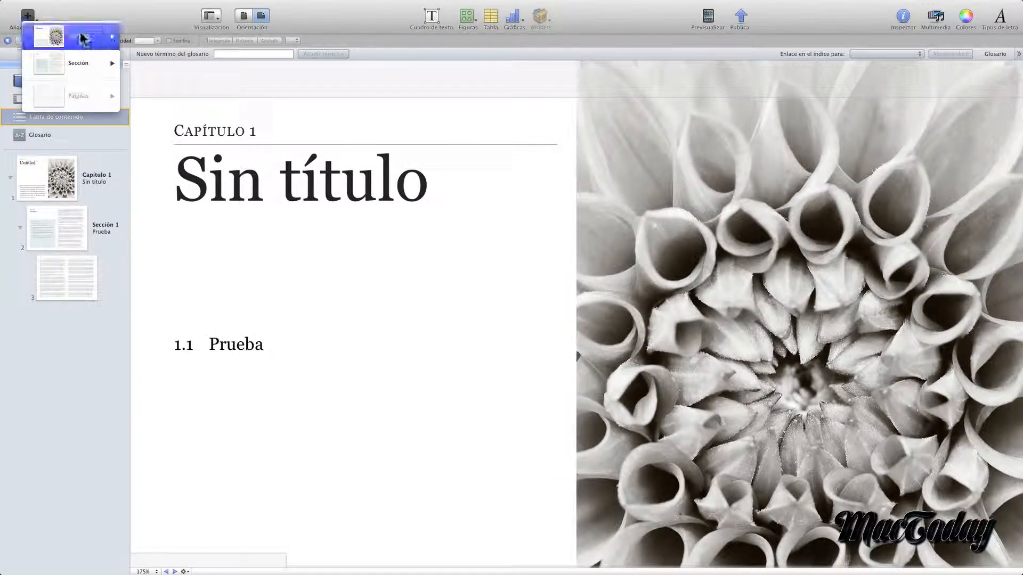
{"action": "mouse_move", "coordinate": [88, 73]}
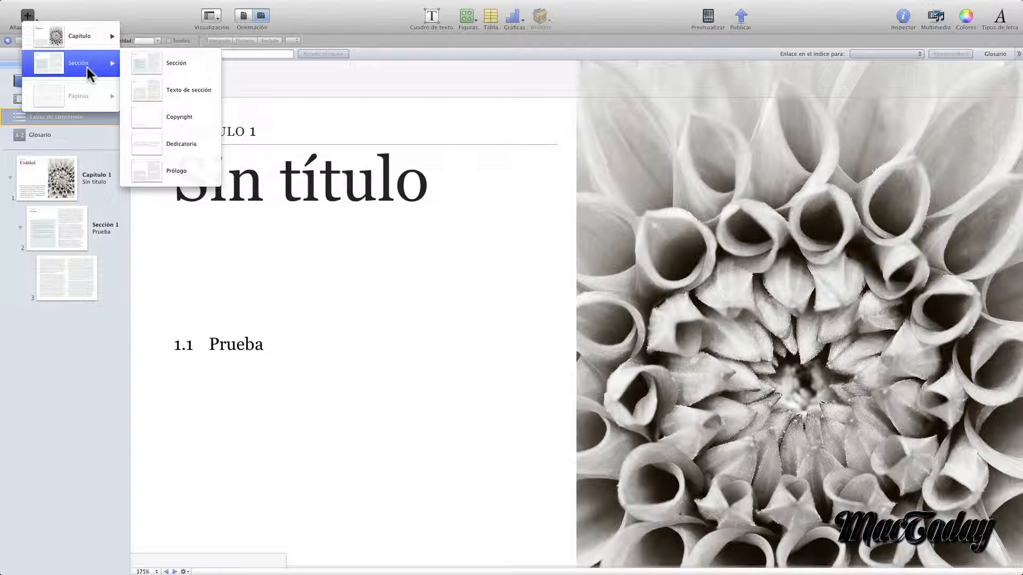
{"action": "left_click", "coordinate": [60, 187]}
{"action": "left_click", "coordinate": [59, 187]}
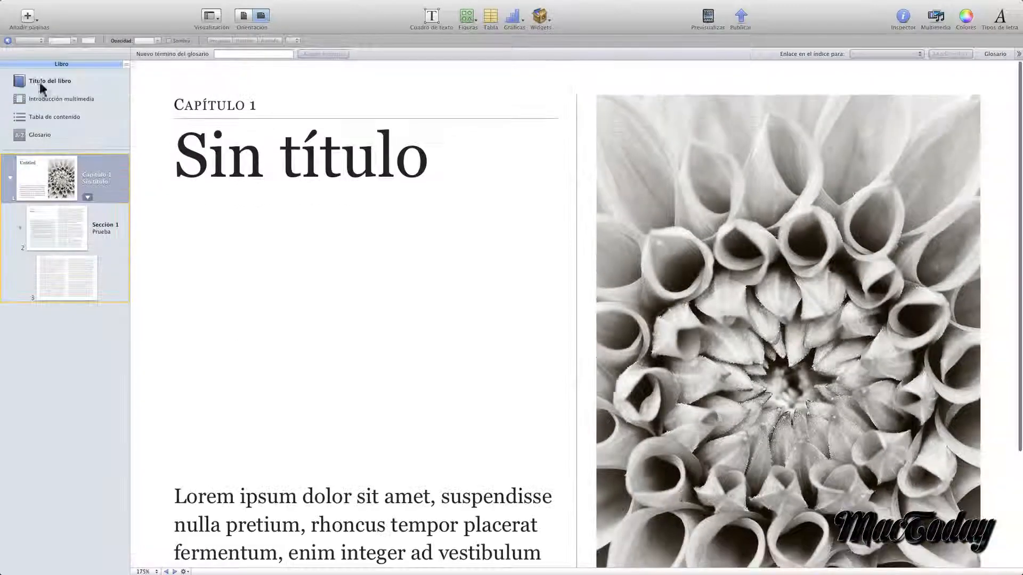
{"action": "left_click", "coordinate": [35, 19]}
{"action": "mouse_move", "coordinate": [68, 47]}
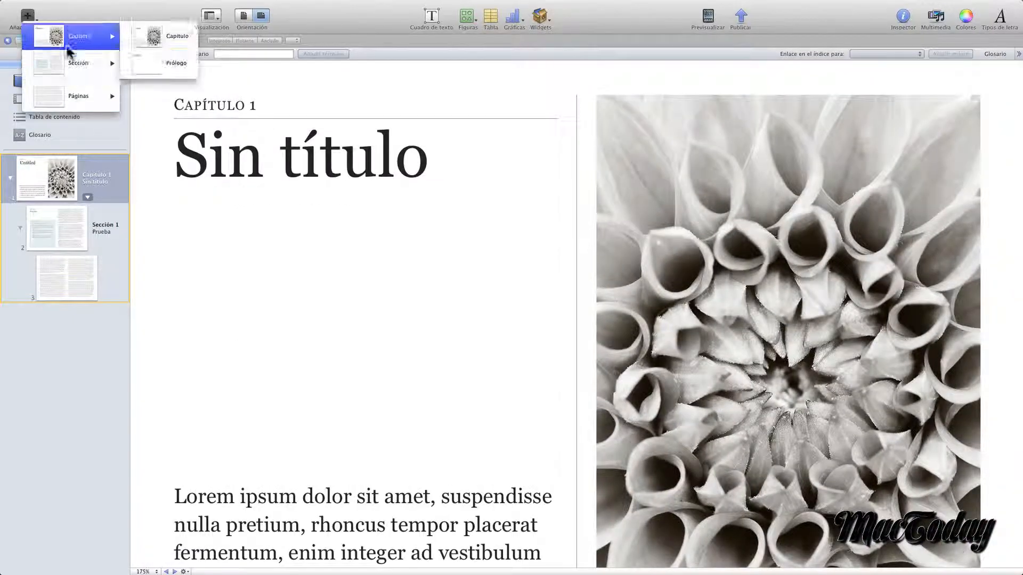
{"action": "left_click", "coordinate": [118, 9]}
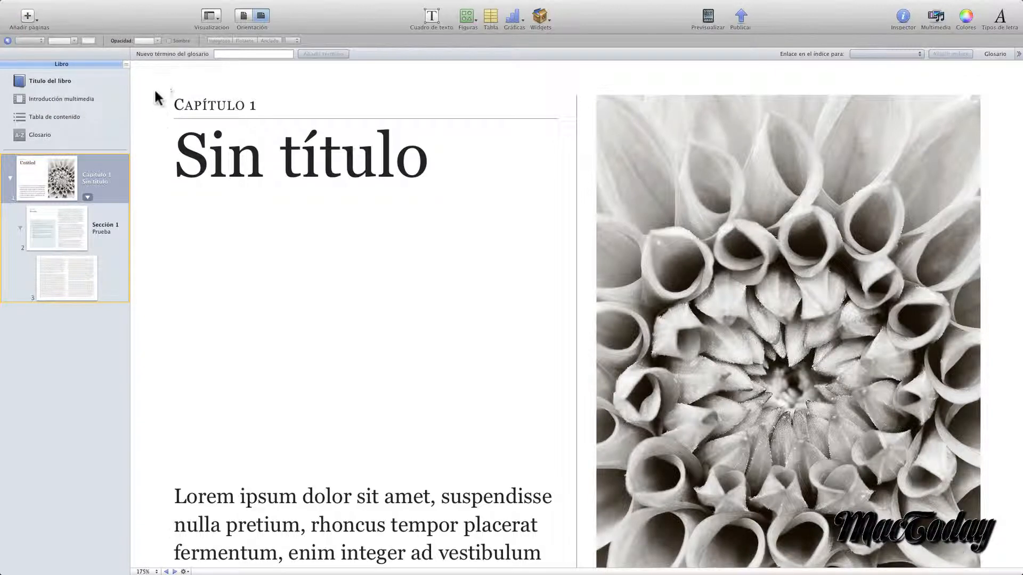
Step: Look over the view options and the book's glossary page, and return to the Chapter 1 page
{"action": "left_click", "coordinate": [219, 20]}
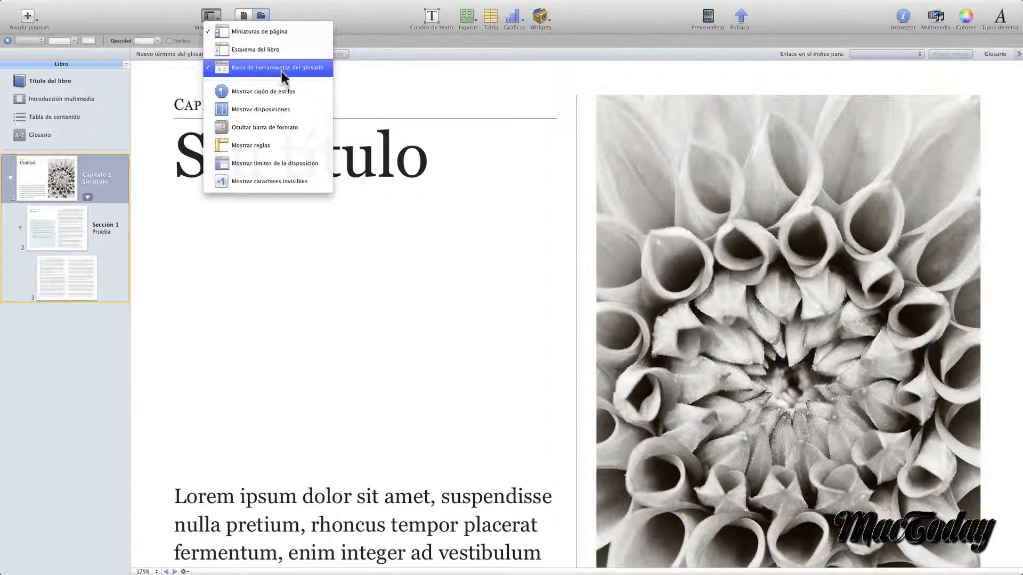
{"action": "left_click", "coordinate": [428, 49]}
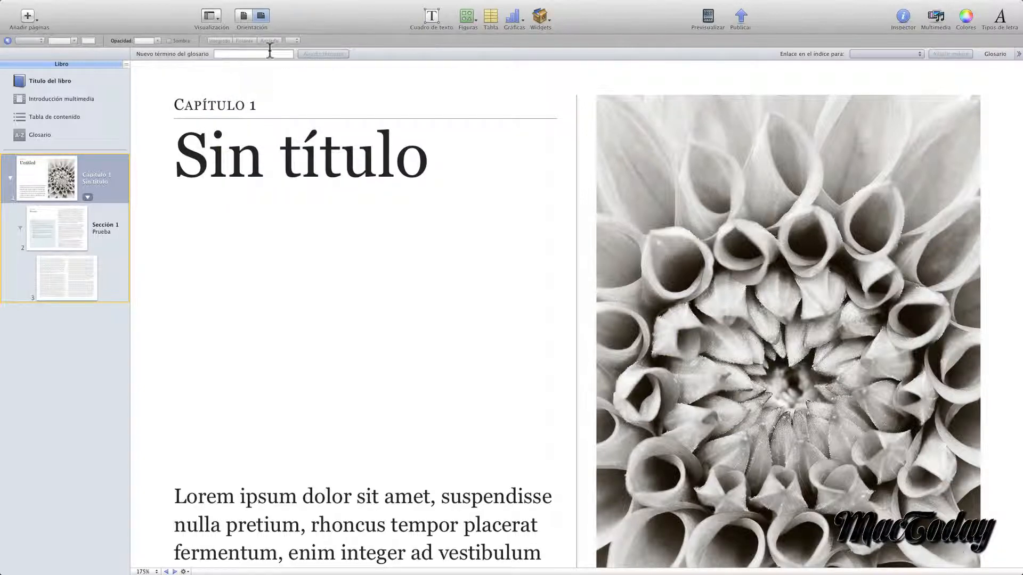
{"action": "left_click", "coordinate": [22, 134]}
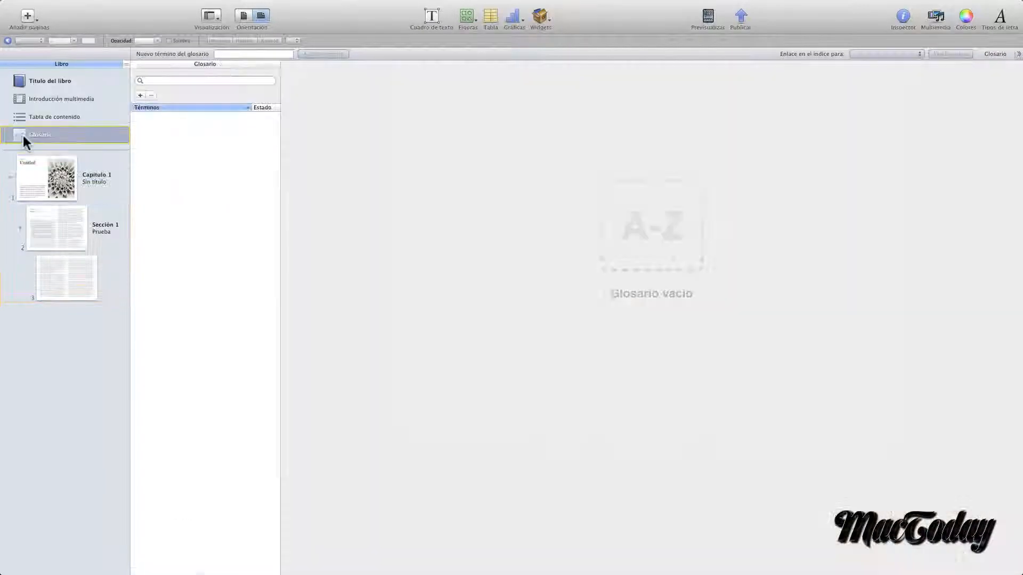
{"action": "left_click", "coordinate": [43, 155]}
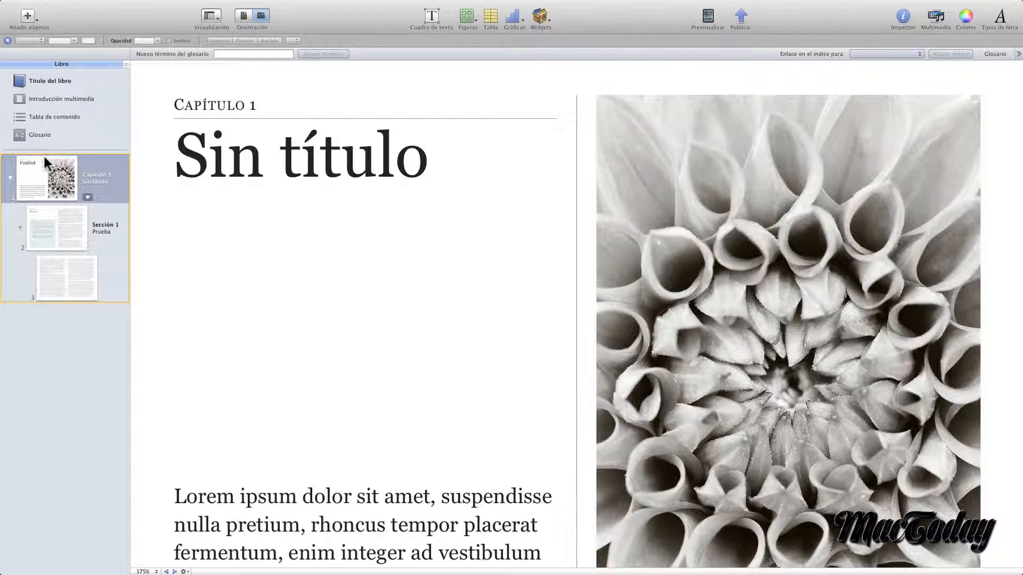
Step: Show the page layouts to browse those available for the chapter, and hide them again
{"action": "left_click", "coordinate": [211, 16]}
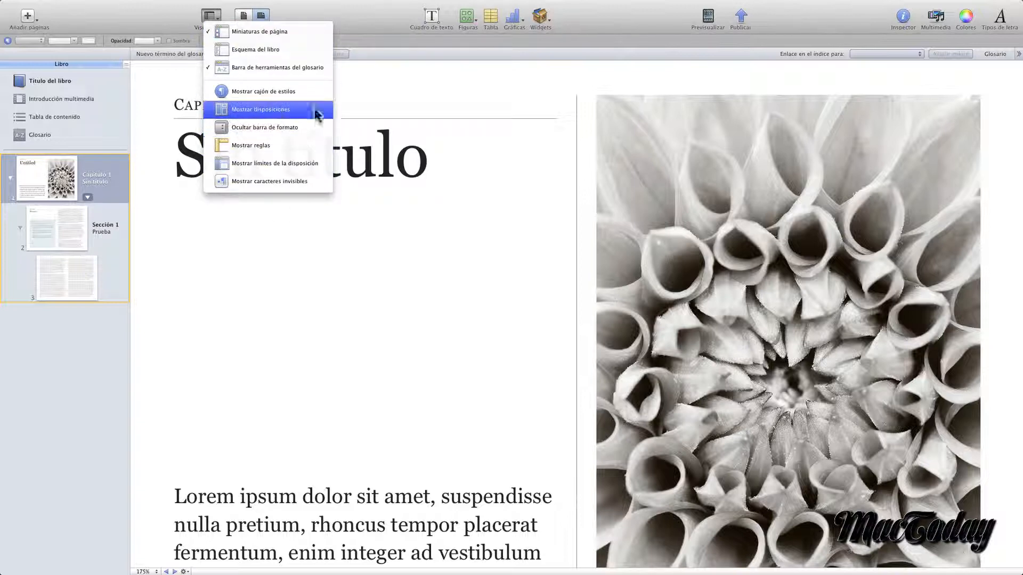
{"action": "left_click", "coordinate": [243, 111]}
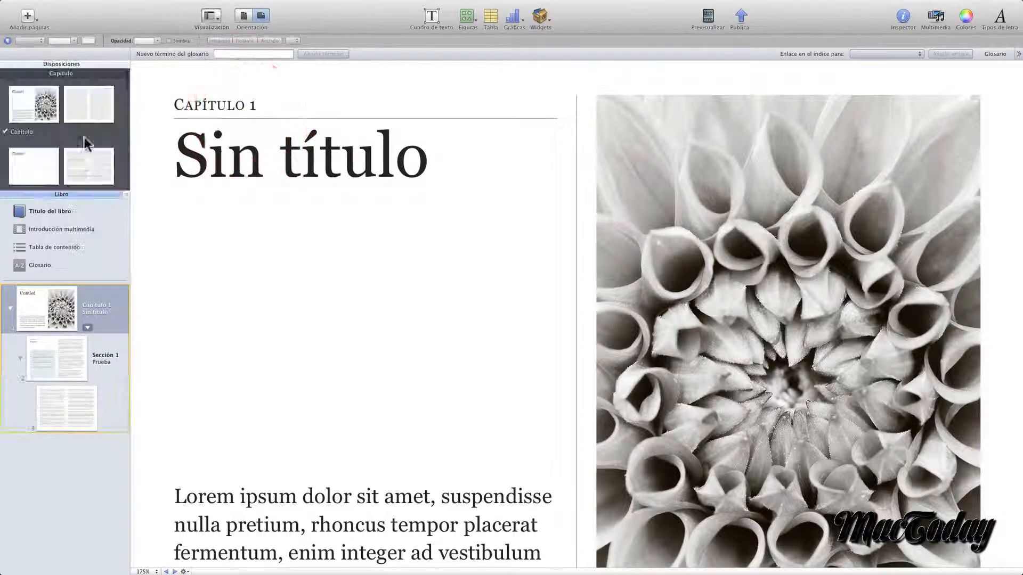
{"action": "left_click_drag", "start_coordinate": [29, 162], "coordinate": [28, 85]}
{"action": "left_click_drag", "start_coordinate": [32, 152], "coordinate": [33, 80]}
{"action": "left_click", "coordinate": [212, 16]}
{"action": "left_click", "coordinate": [268, 108]}
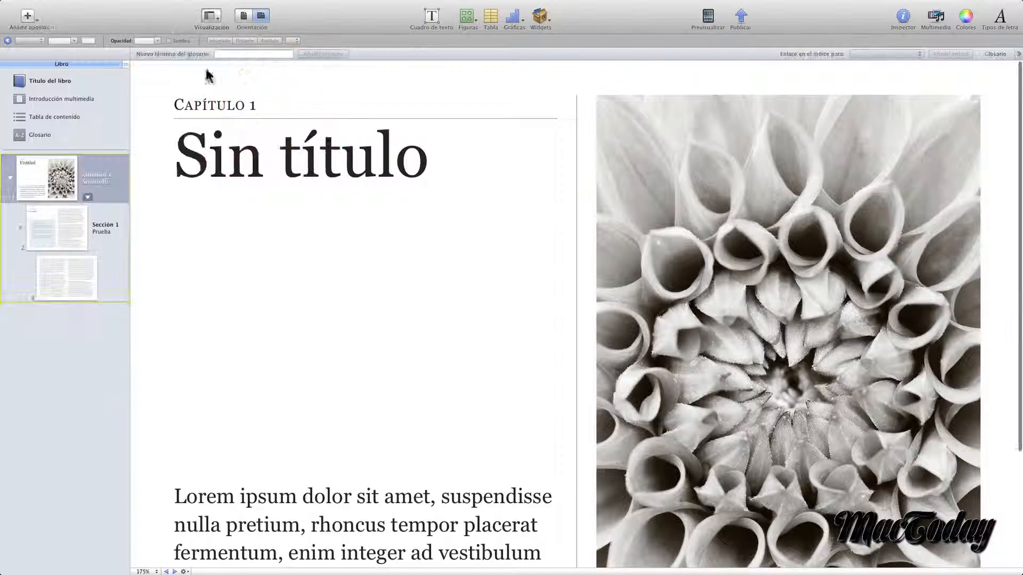
{"action": "left_click", "coordinate": [219, 17]}
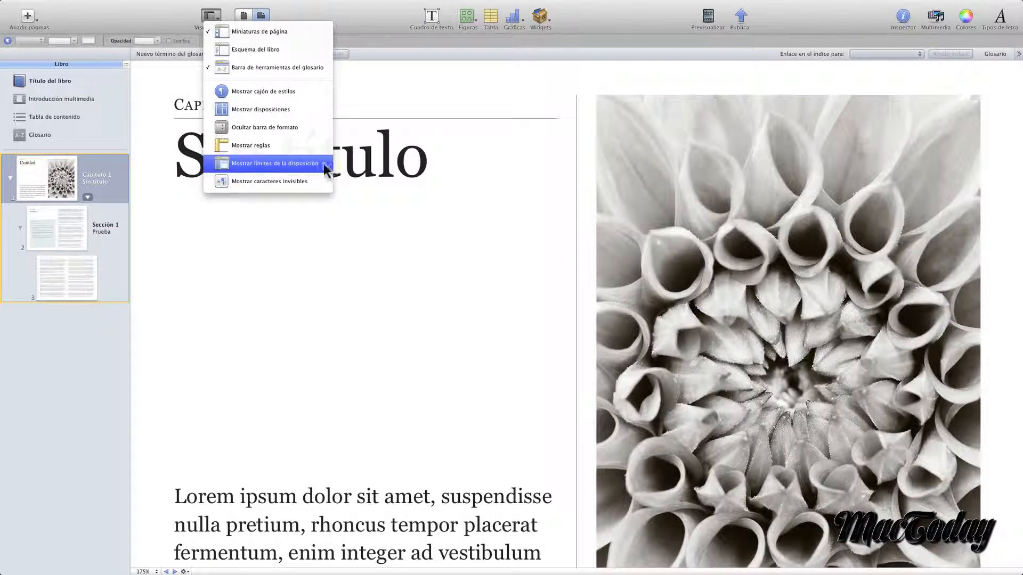
{"action": "left_click", "coordinate": [313, 15]}
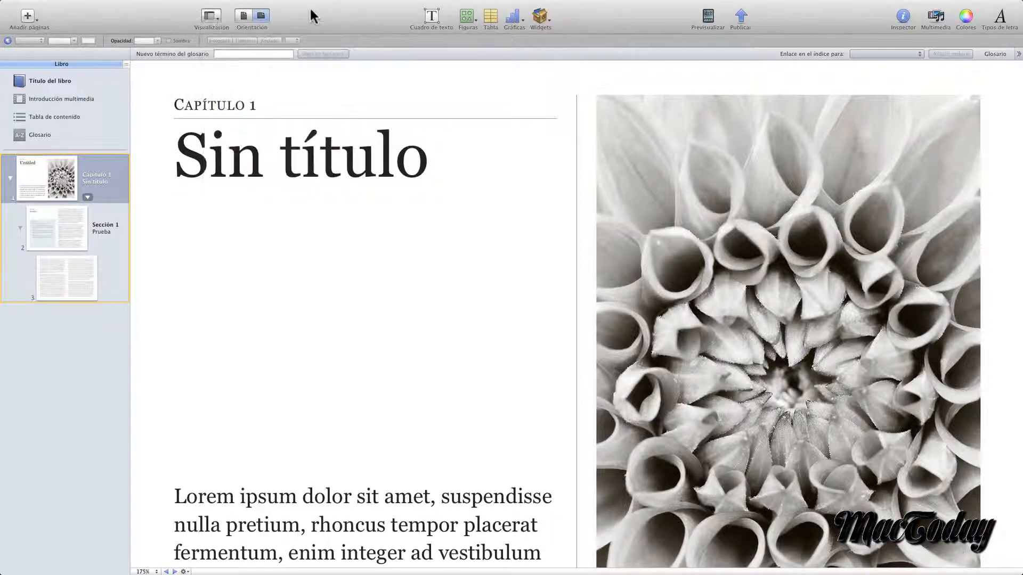
Step: Switch the book to portrait orientation, check which view options it offers, and return to the landscape pages
{"action": "left_click", "coordinate": [242, 17]}
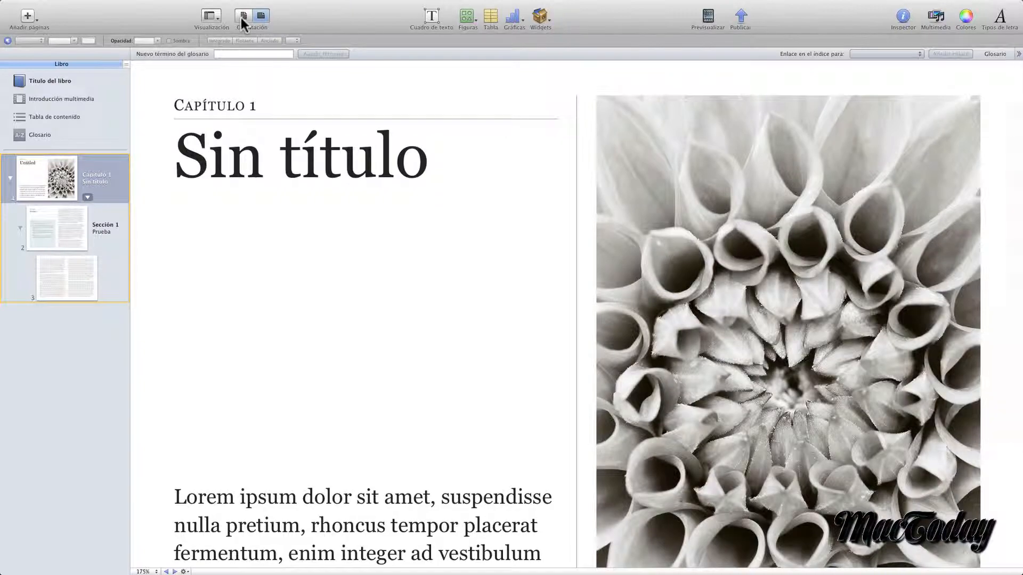
{"action": "left_click", "coordinate": [243, 17]}
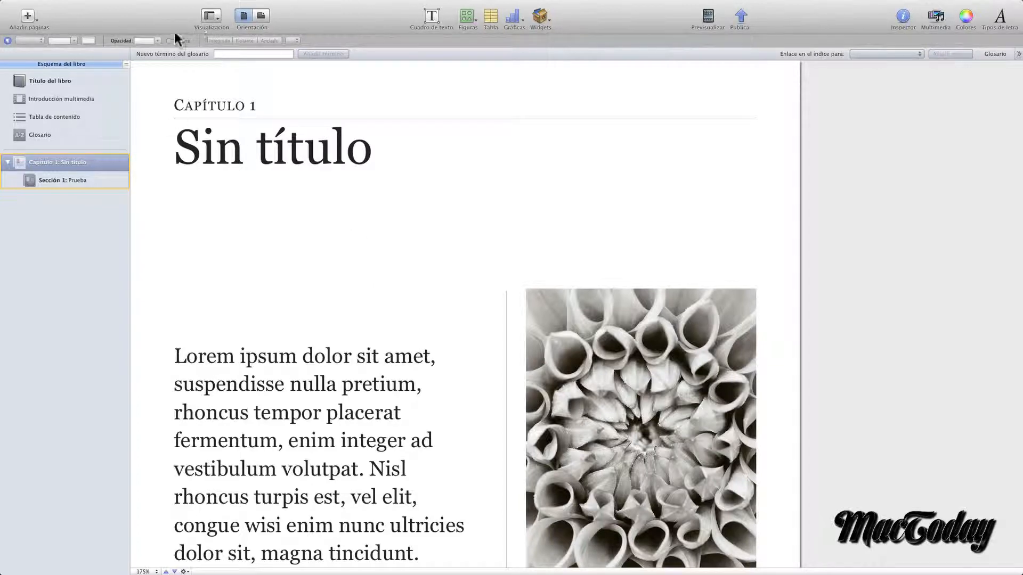
{"action": "left_click", "coordinate": [217, 18]}
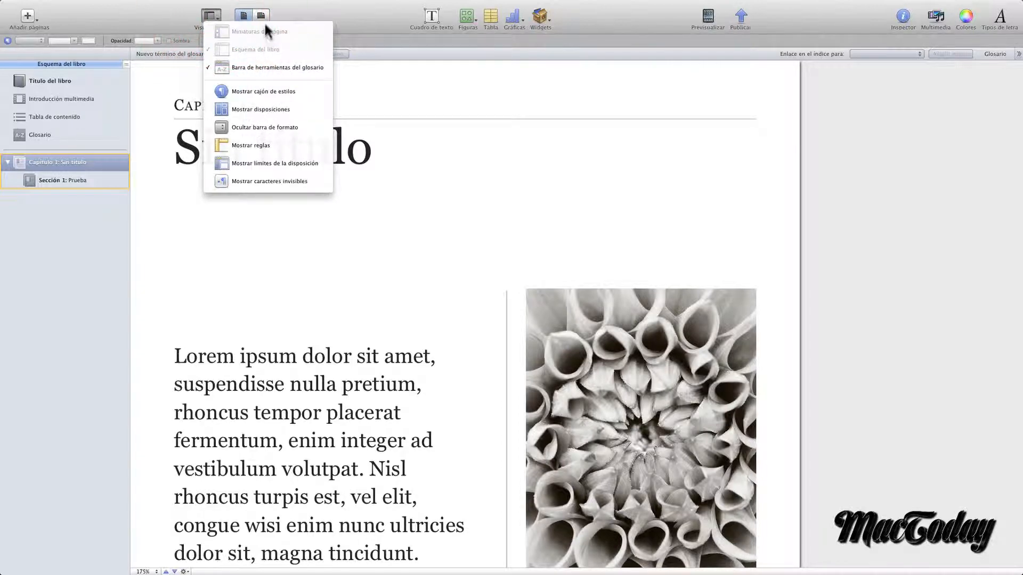
{"action": "left_click", "coordinate": [344, 362]}
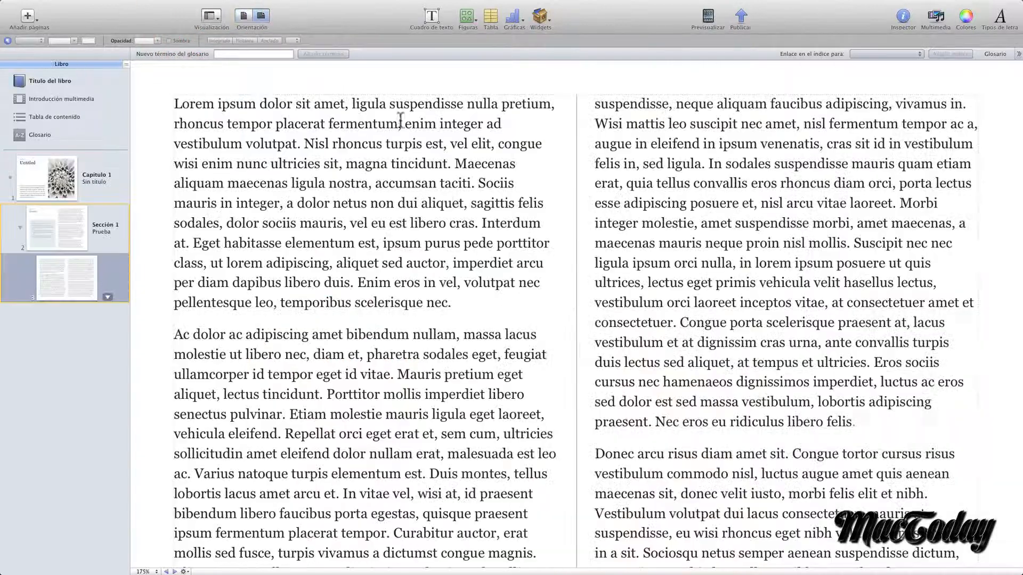
Step: Add a page with the Por omisión layout after page 3 in Section 1
{"action": "mouse_move", "coordinate": [424, 4]}
{"action": "left_click", "coordinate": [36, 14]}
{"action": "mouse_move", "coordinate": [130, 96]}
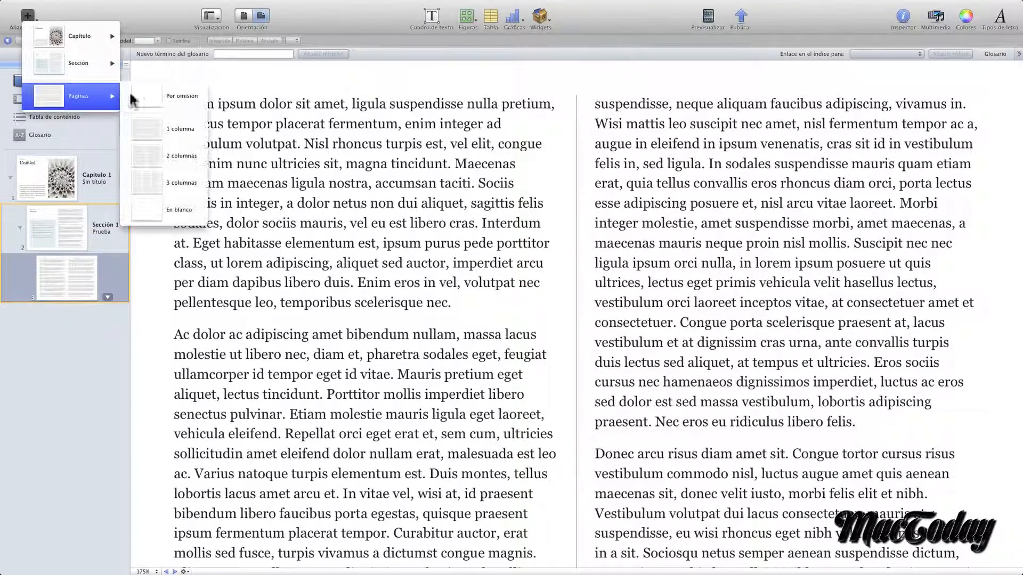
{"action": "left_click", "coordinate": [183, 99]}
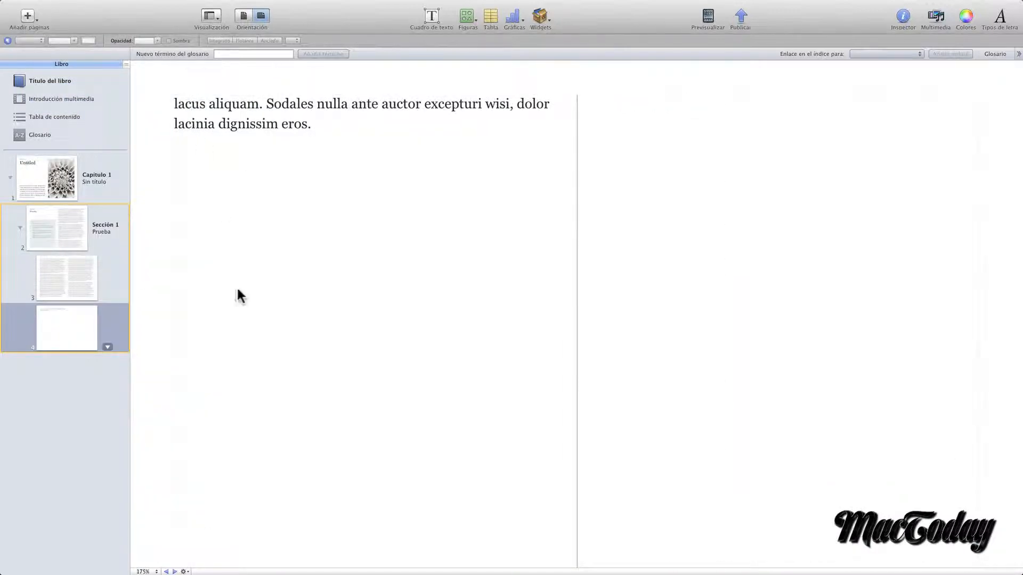
Step: Try deleting the placeholder body text of Section 1, check the section's pages, and undo the deletion
{"action": "left_click", "coordinate": [237, 289]}
{"action": "key", "text": "super+a"}
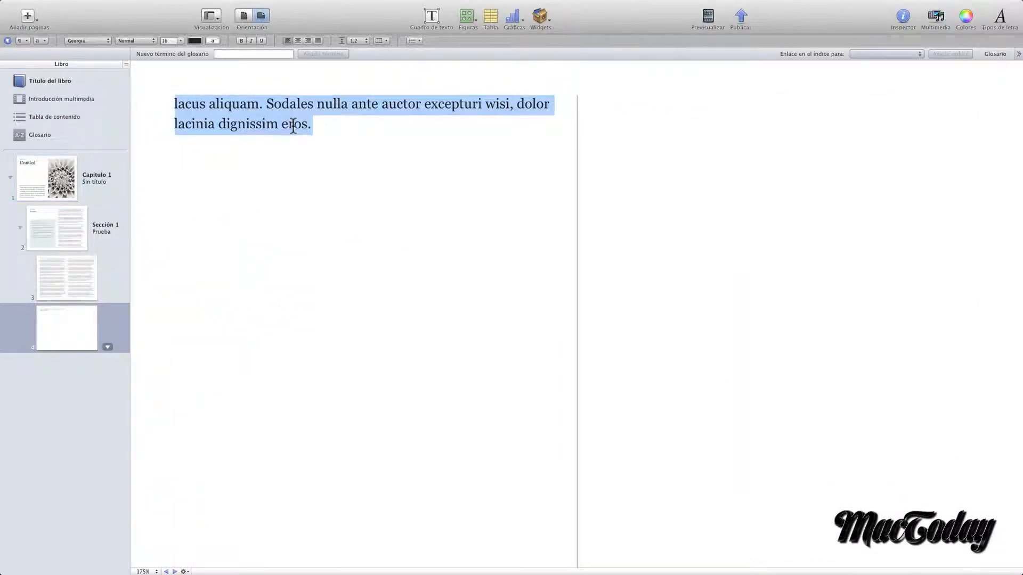
{"action": "left_click", "coordinate": [57, 228]}
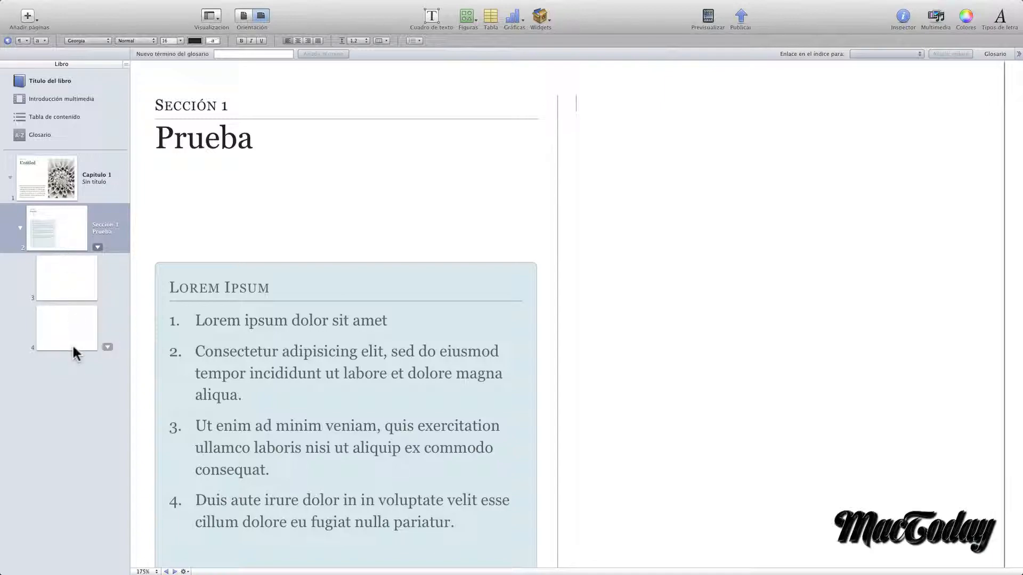
{"action": "key", "text": "super+z"}
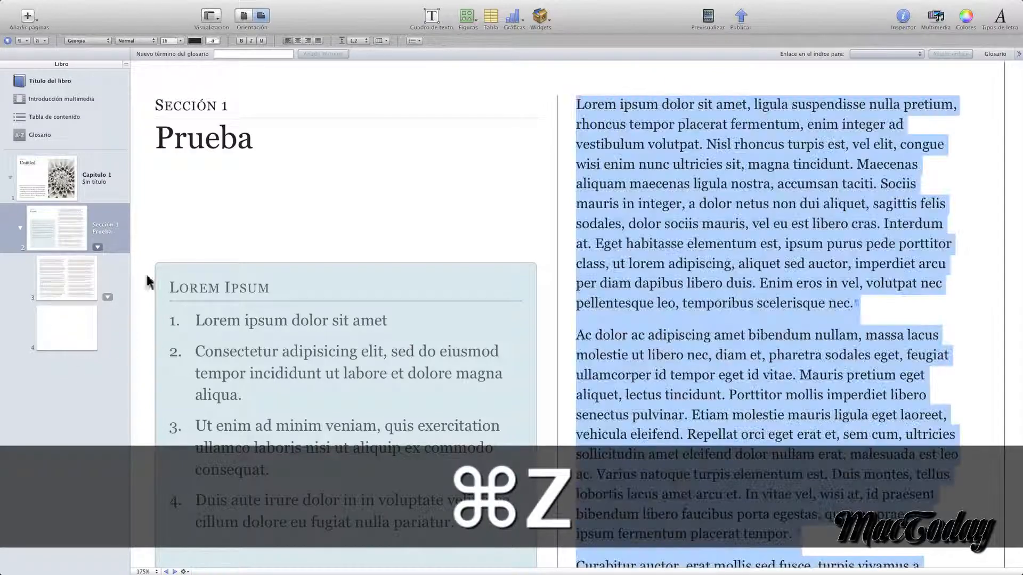
Step: Select the placeholder body text running across all pages of Section 1, starting from page 4, and delete it
{"action": "left_click", "coordinate": [57, 311]}
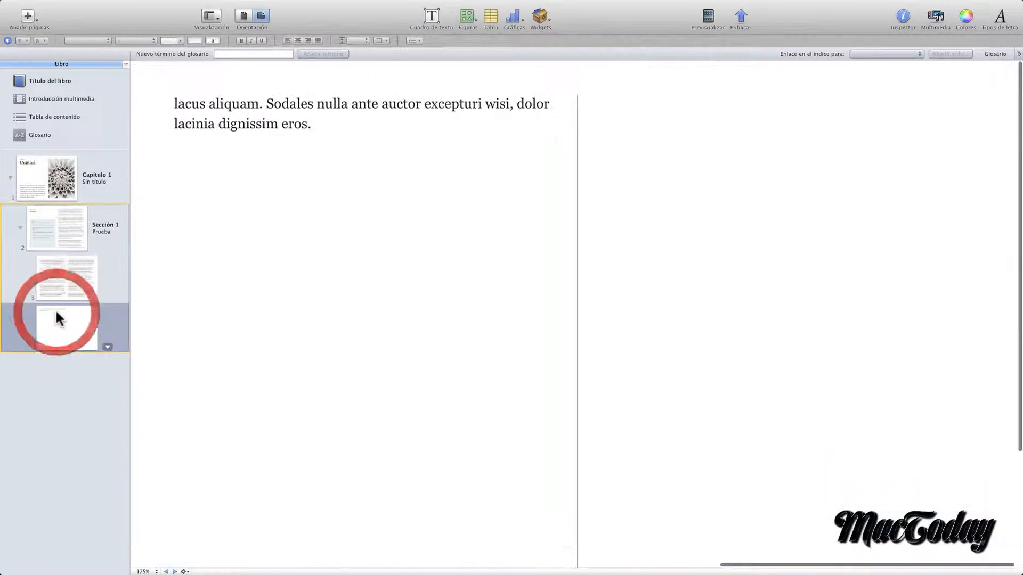
{"action": "triple_click", "coordinate": [295, 126]}
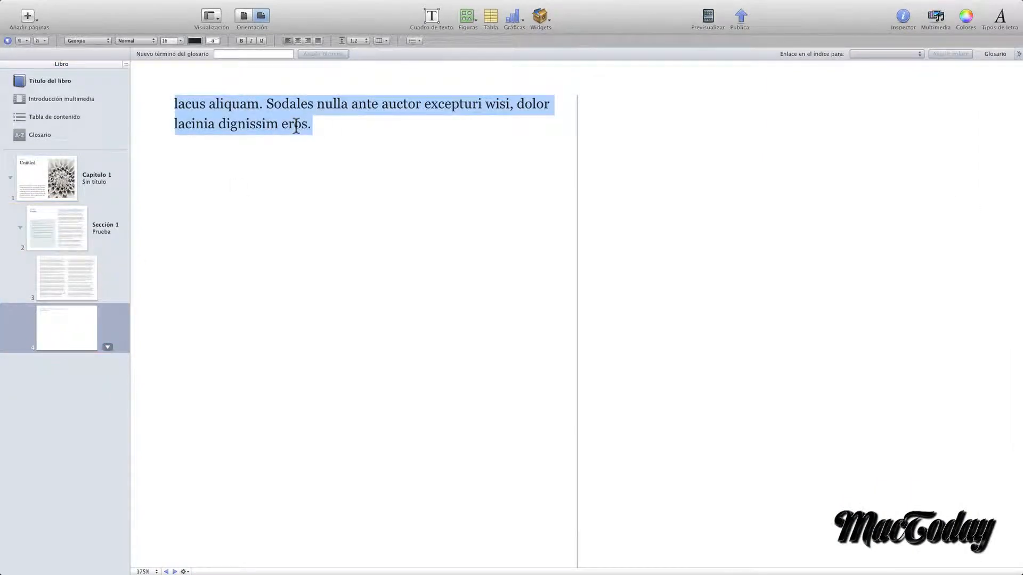
{"action": "key", "text": "super+a"}
{"action": "scroll", "coordinate": [251, 160], "scroll_direction": "left", "scroll_amount": 15}
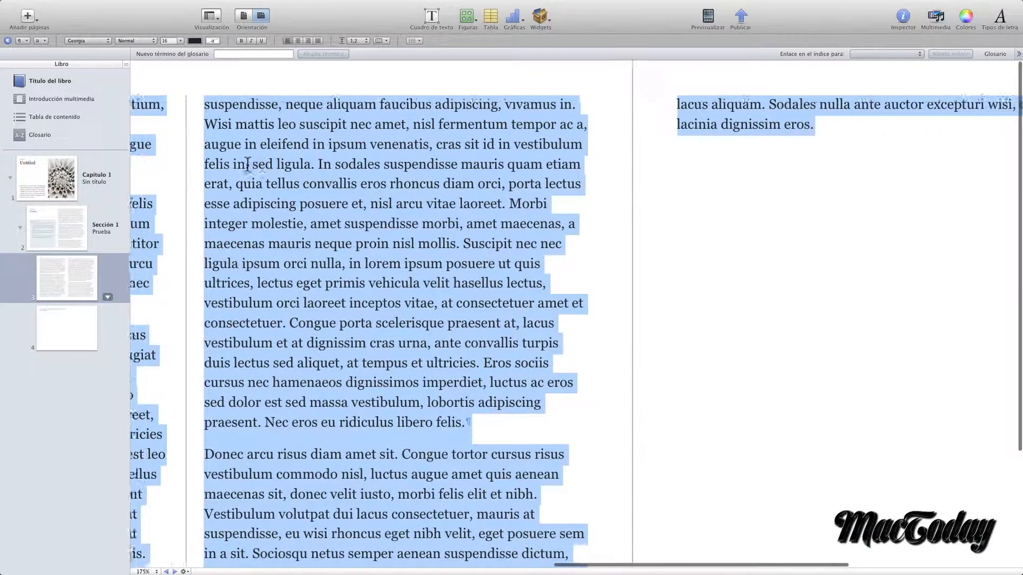
{"action": "scroll", "coordinate": [248, 164], "scroll_direction": "left", "scroll_amount": 10}
{"action": "scroll", "coordinate": [248, 165], "scroll_direction": "right", "scroll_amount": 20}
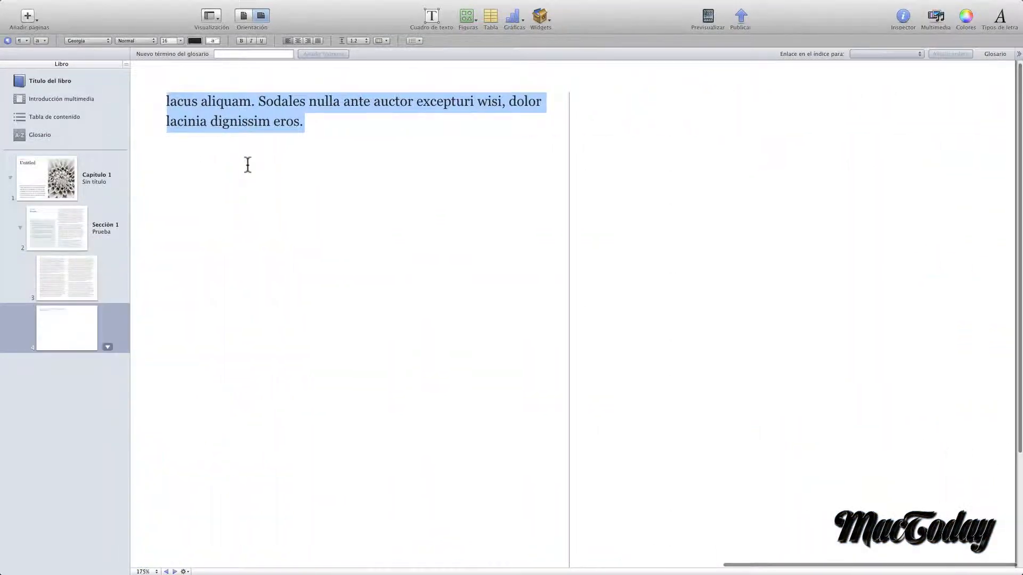
{"action": "key", "text": "BackSpace"}
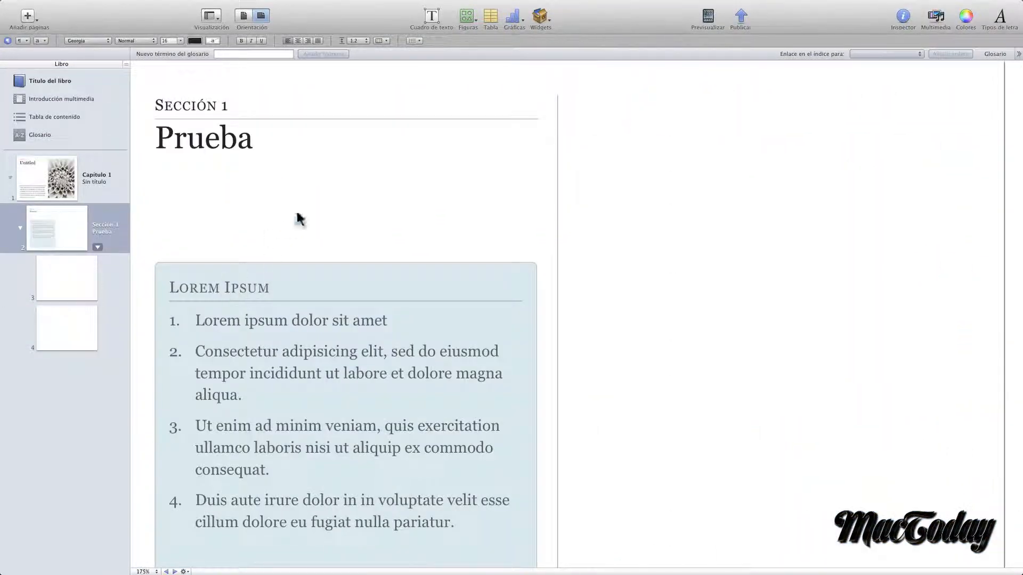
Step: Insert a Galería widget on page 3, move it into the page's left column and enlarge it slightly
{"action": "left_click", "coordinate": [78, 281]}
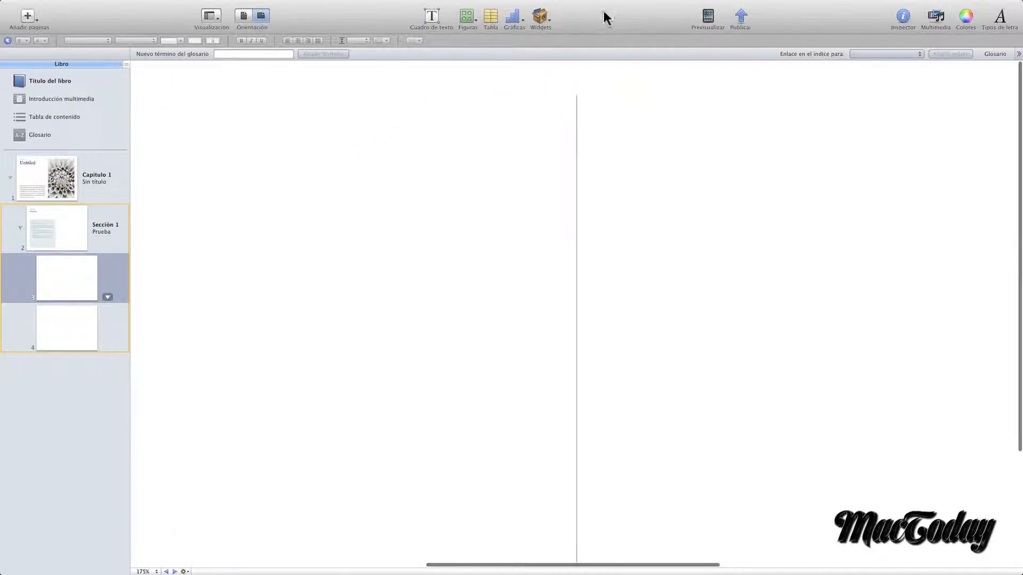
{"action": "left_click", "coordinate": [548, 20]}
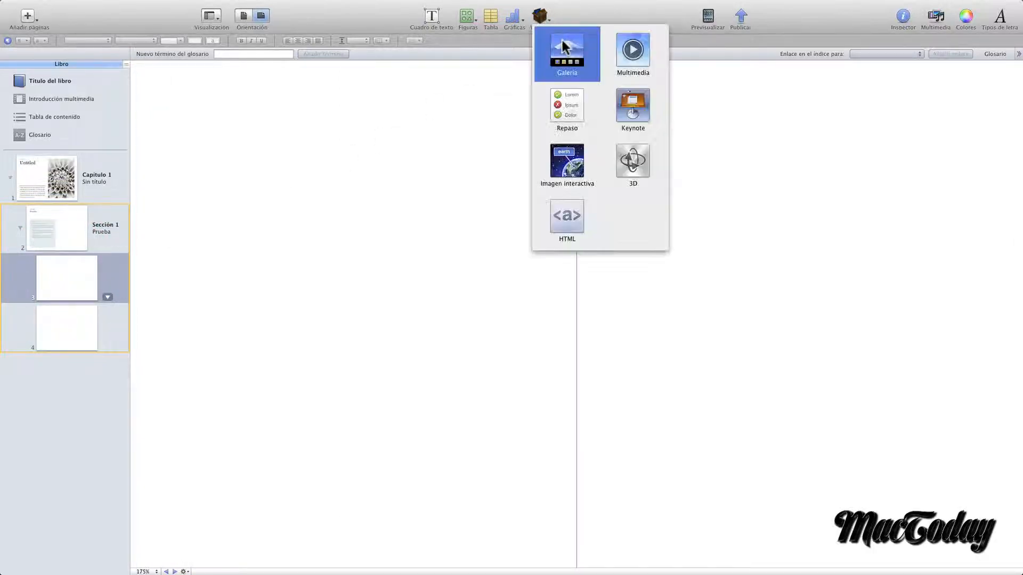
{"action": "left_click", "coordinate": [566, 50]}
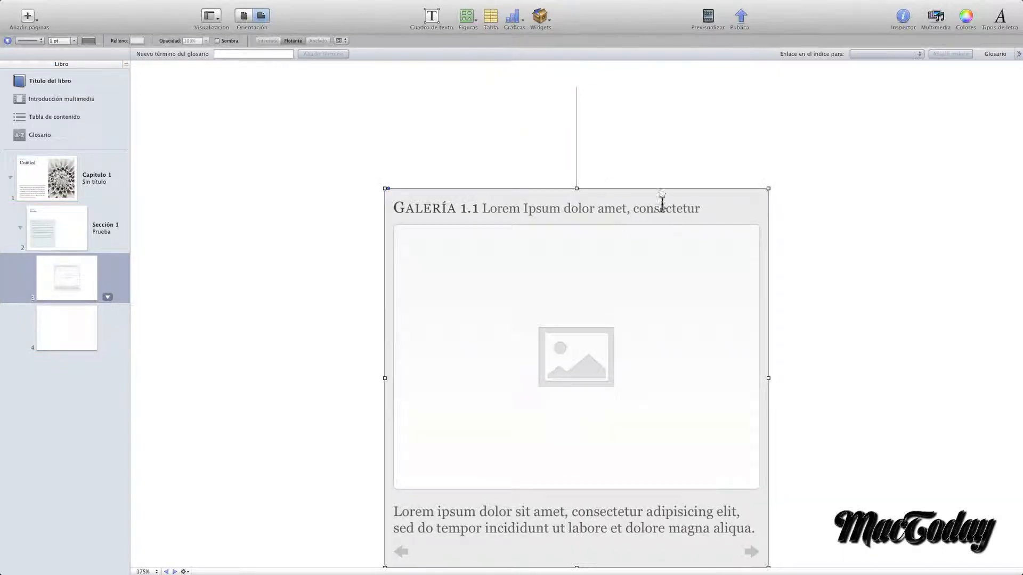
{"action": "left_click_drag", "start_coordinate": [662, 203], "coordinate": [437, 98]}
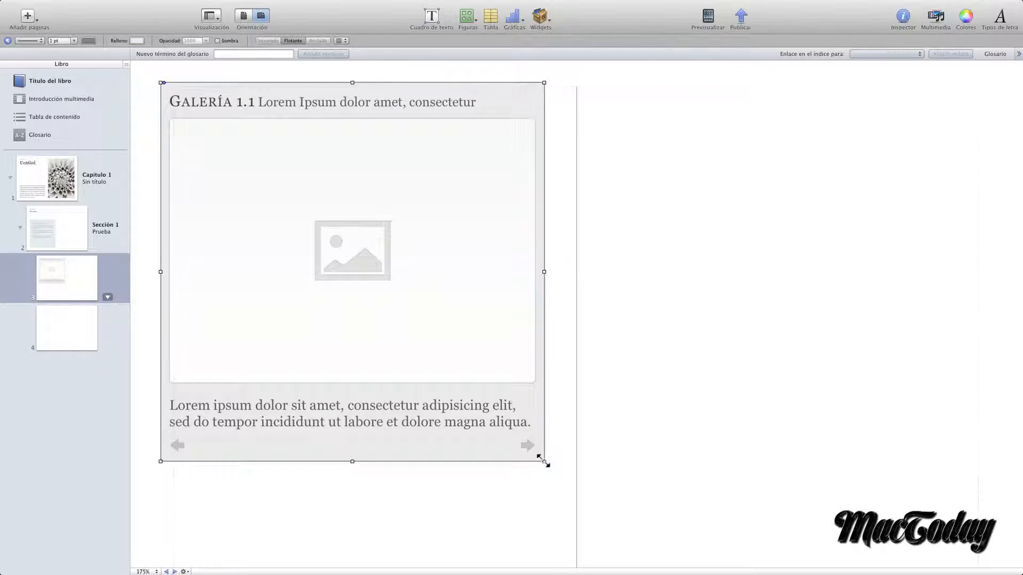
{"action": "mouse_move", "coordinate": [544, 461]}
{"action": "left_mouse_down"}
{"action": "mouse_move", "coordinate": [414, 314]}
{"action": "mouse_move", "coordinate": [605, 480]}
{"action": "mouse_move", "coordinate": [548, 478]}
{"action": "left_mouse_up"}
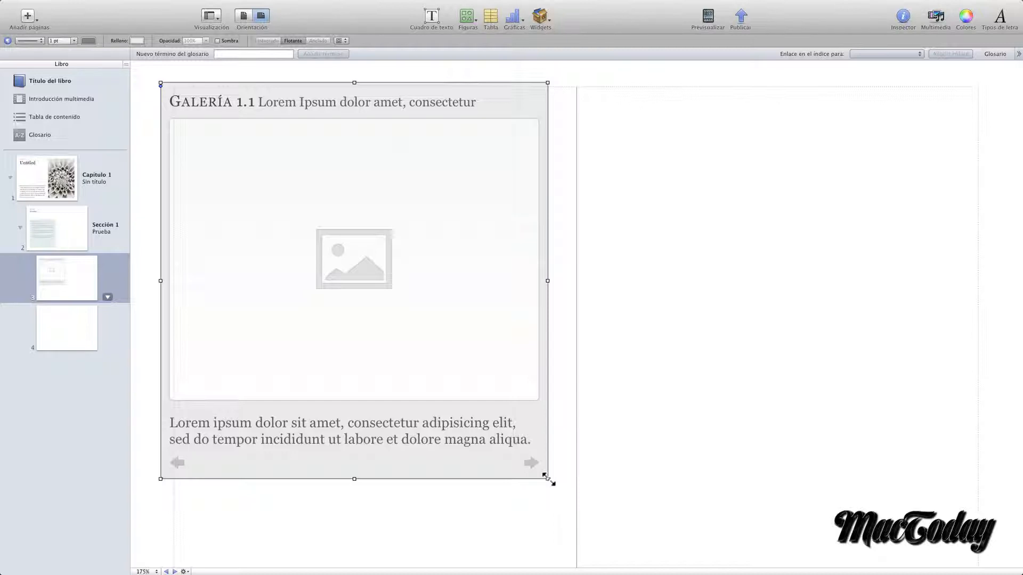
{"action": "left_click_drag", "start_coordinate": [382, 169], "coordinate": [384, 178]}
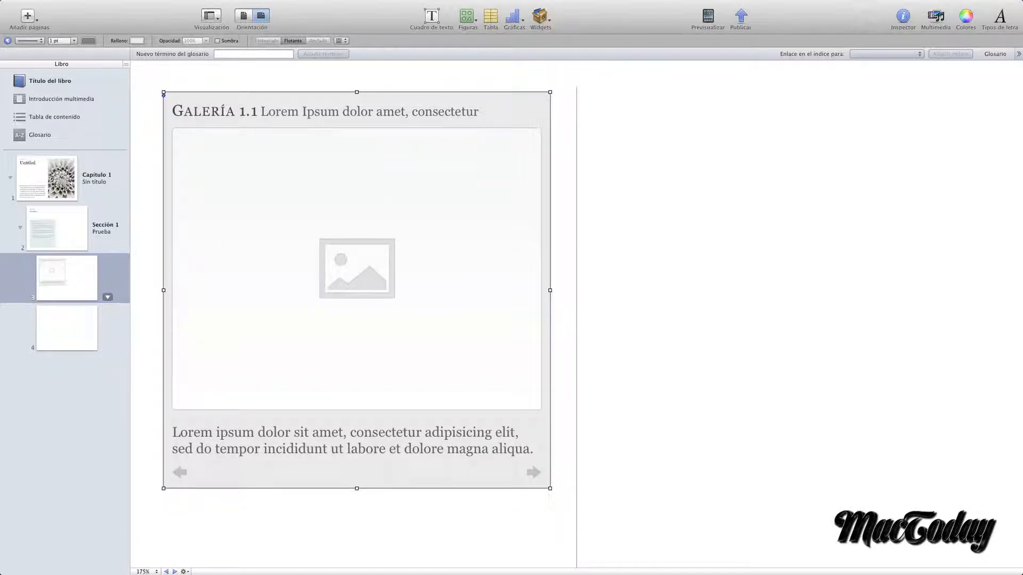
Step: From Finder's Wallpapers folder, add Metal-1920, mini_Aluminium-2560, mini_Special-1680, noiMac_Special-2560, Pro_Aluminium-1680 and Pro_Metal-1680 to the gallery, and order Pro_Aluminium-1680 first
{"action": "left_click", "coordinate": [903, 16]}
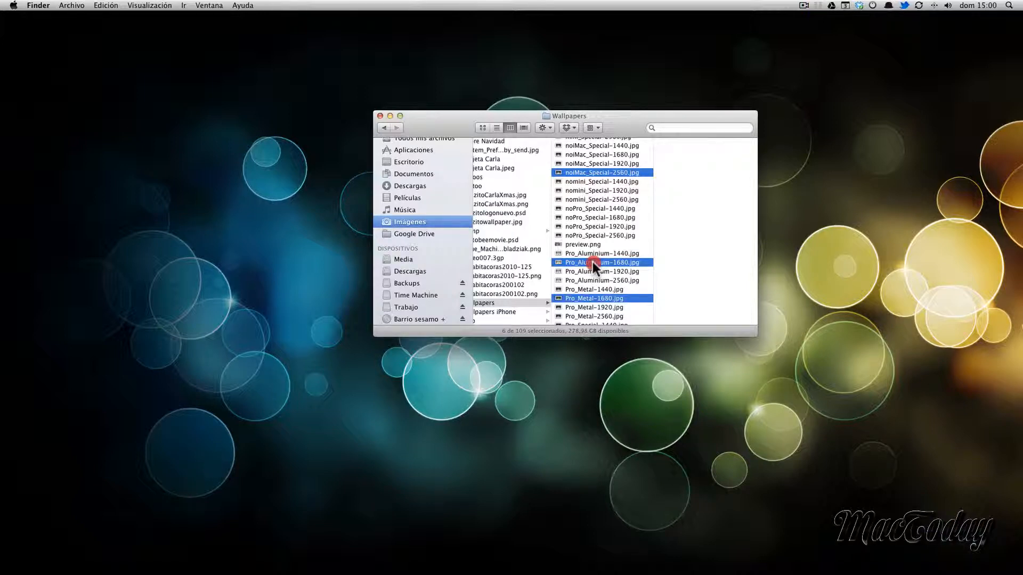
{"action": "left_click_drag", "start_coordinate": [592, 261], "coordinate": [832, 357]}
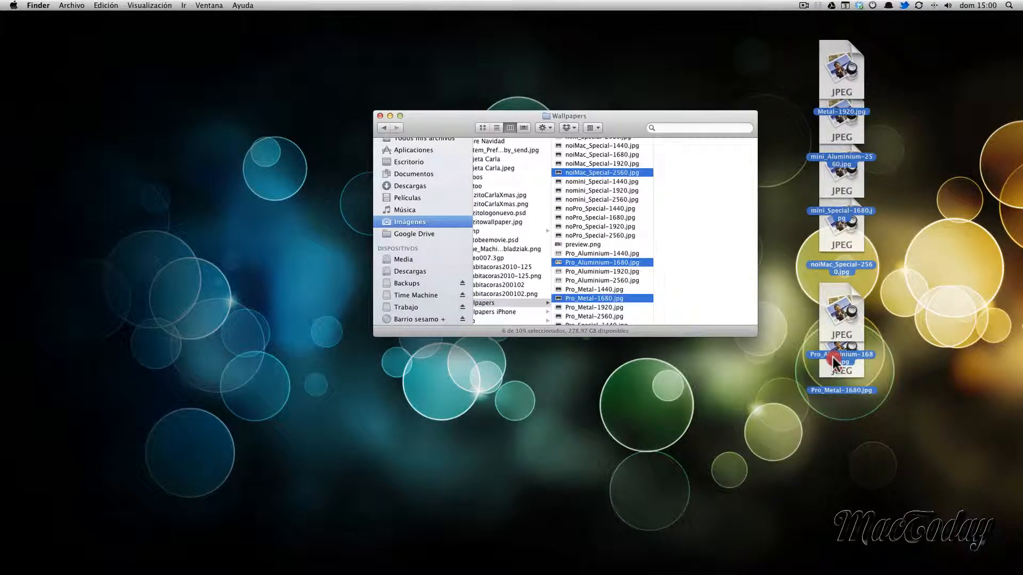
{"action": "key", "text": "super+Tab"}
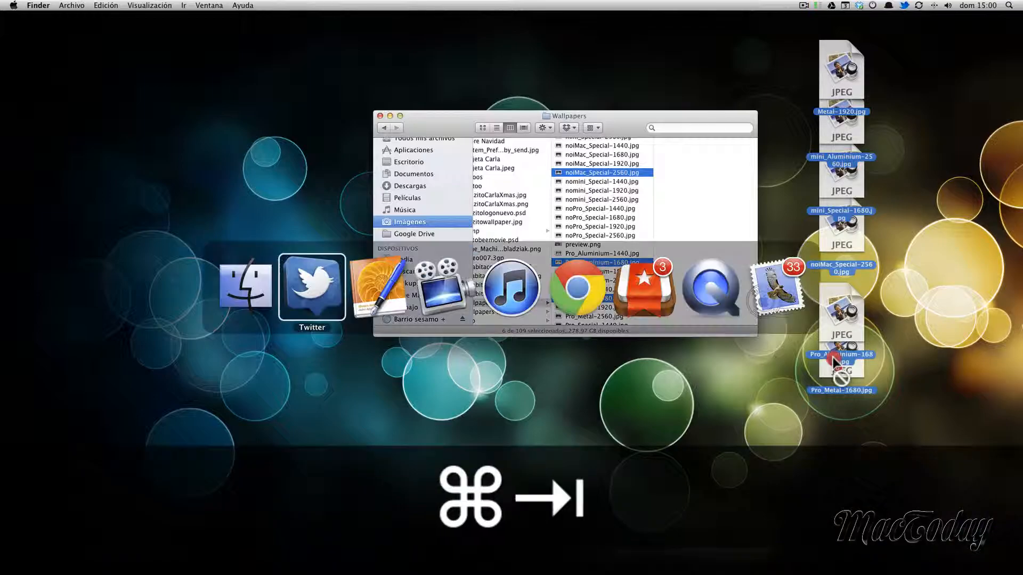
{"action": "key", "text": "super+Tab"}
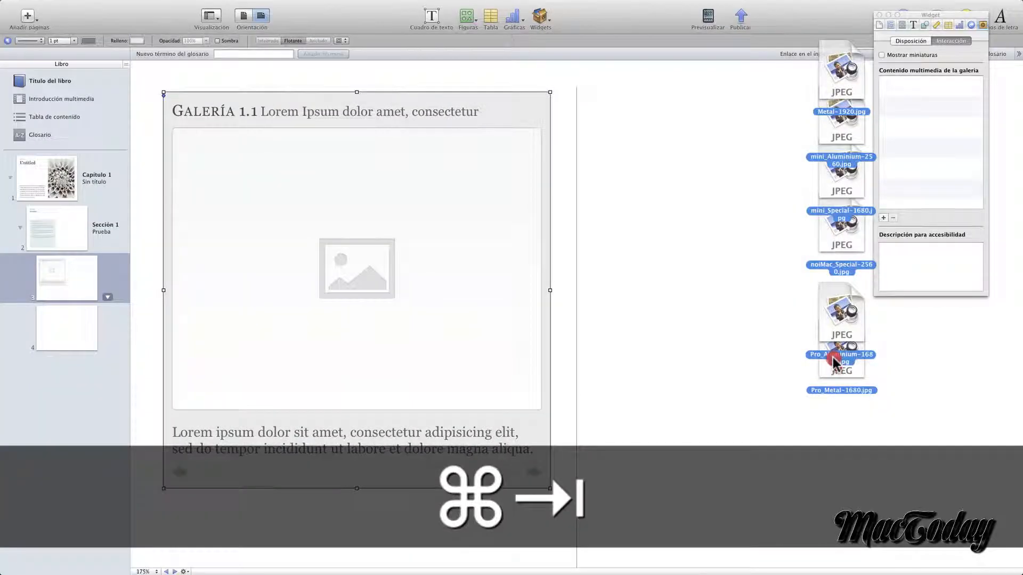
{"action": "left_click_drag", "start_coordinate": [834, 361], "coordinate": [362, 310]}
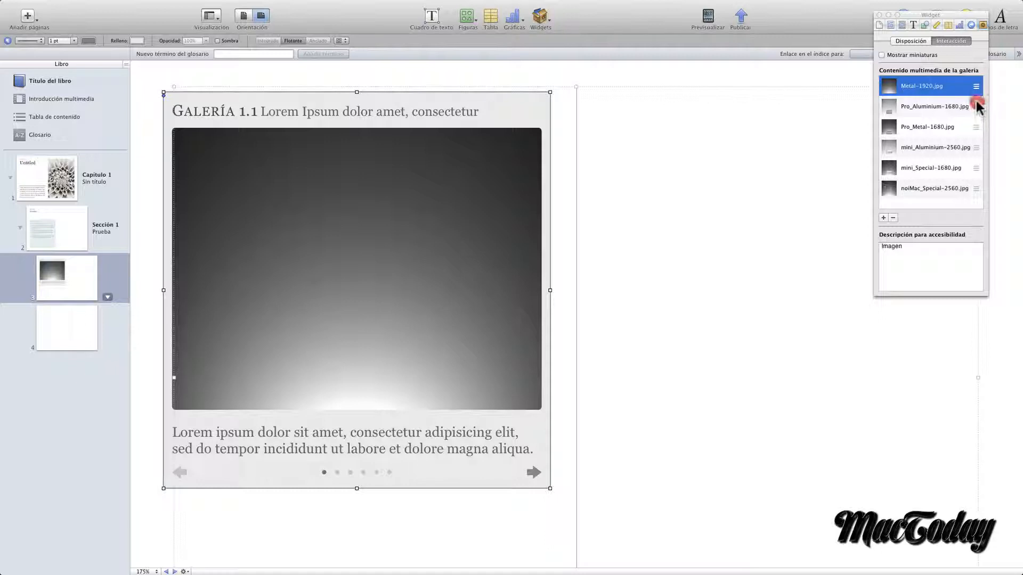
{"action": "left_click_drag", "start_coordinate": [975, 100], "coordinate": [976, 84]}
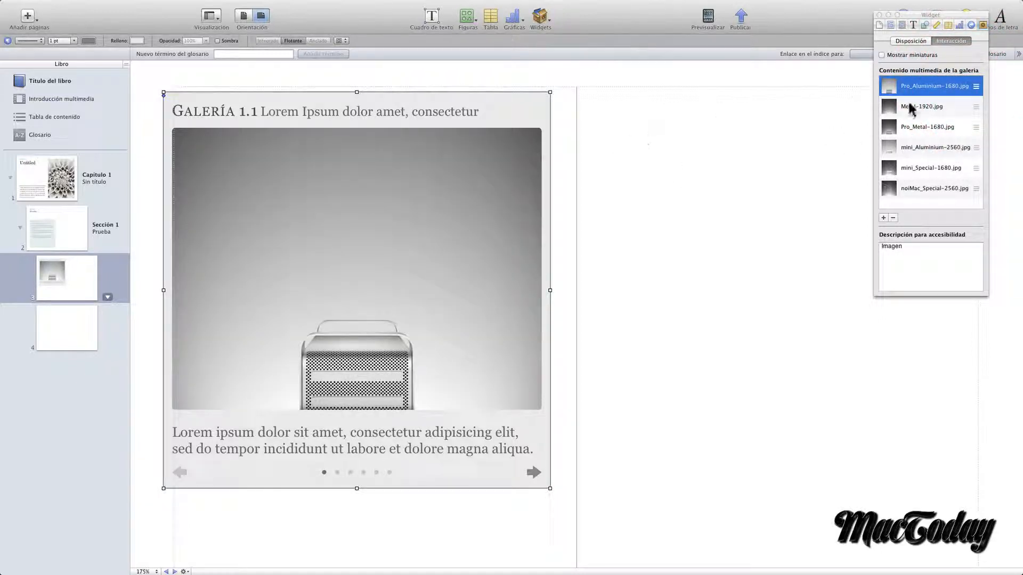
Step: Try to scale down the gallery's first image and reposition it within its mask, and leave mask editing
{"action": "left_click", "coordinate": [317, 244]}
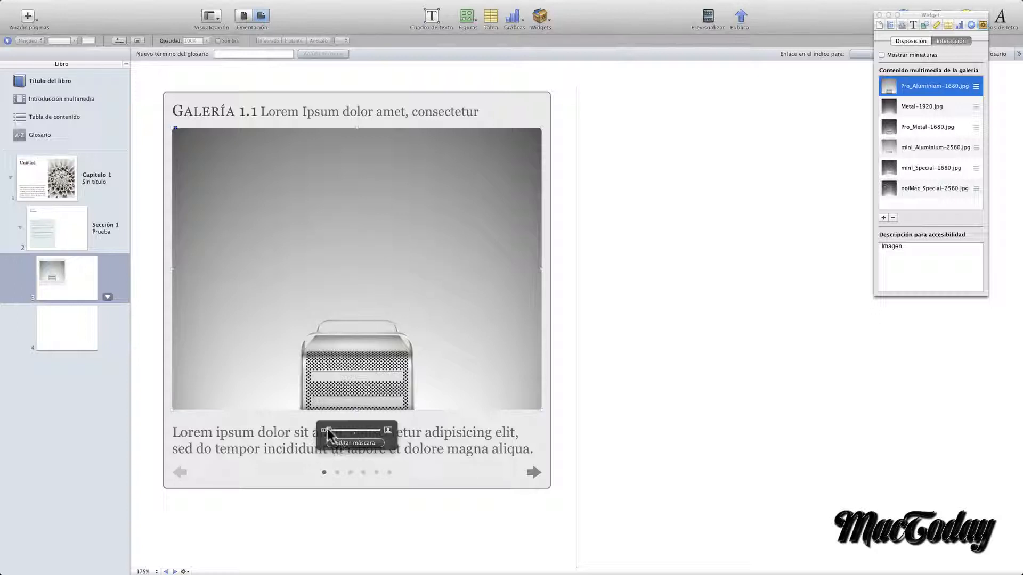
{"action": "mouse_move", "coordinate": [327, 428]}
{"action": "left_mouse_down"}
{"action": "mouse_move", "coordinate": [338, 429]}
{"action": "mouse_move", "coordinate": [306, 428]}
{"action": "left_mouse_up"}
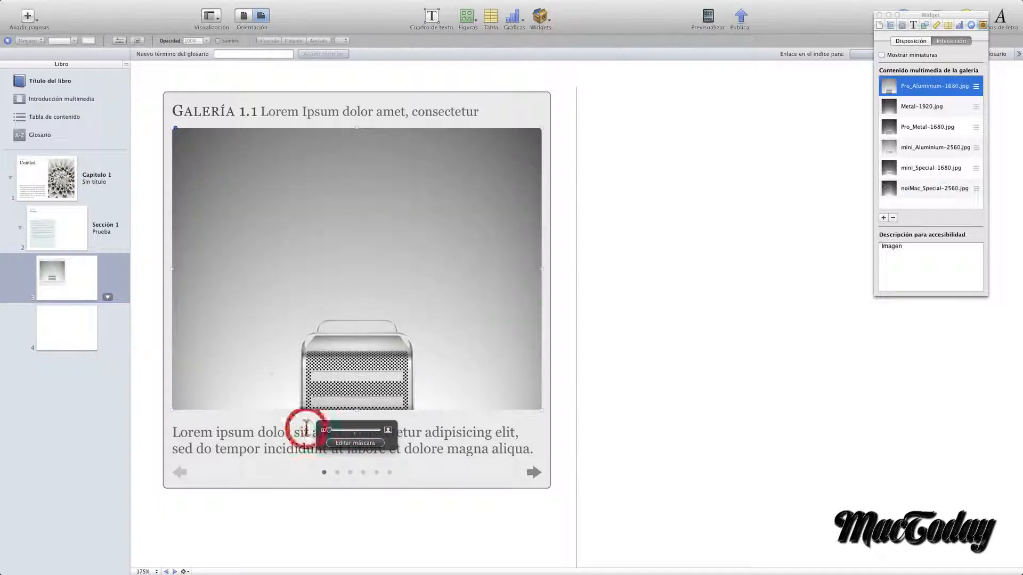
{"action": "left_click", "coordinate": [352, 444]}
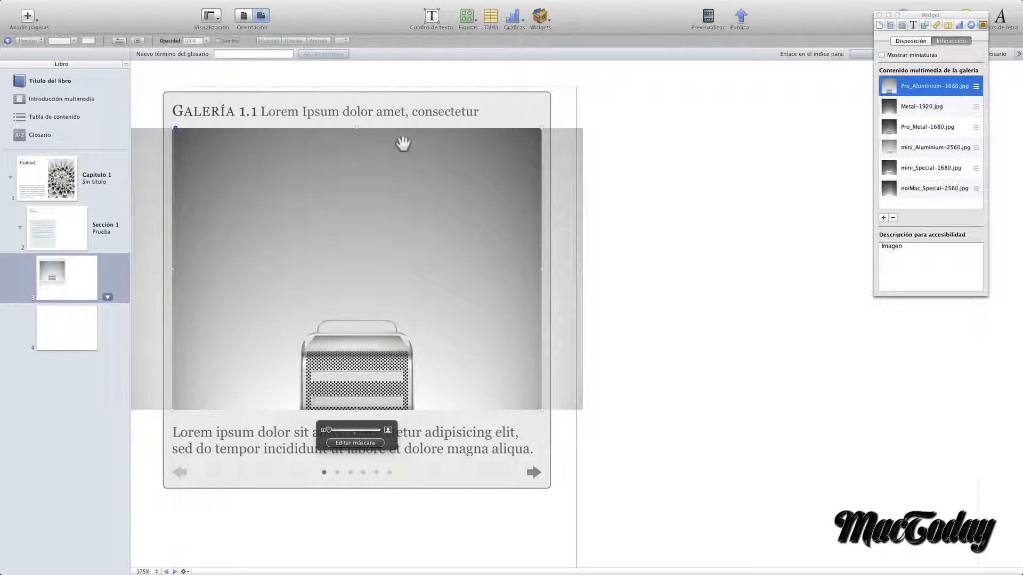
{"action": "left_click_drag", "start_coordinate": [379, 313], "coordinate": [376, 278]}
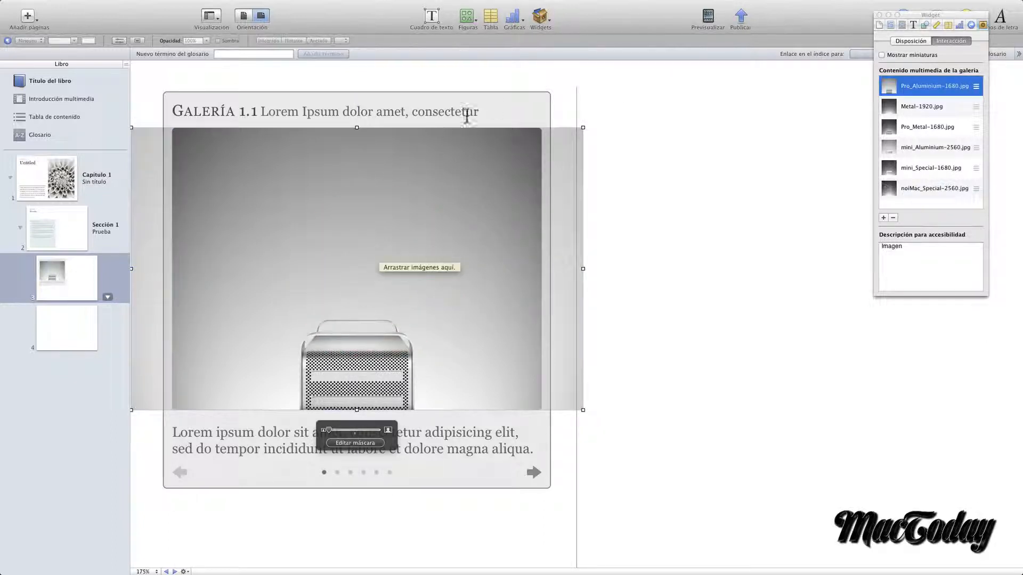
{"action": "left_click", "coordinate": [604, 241]}
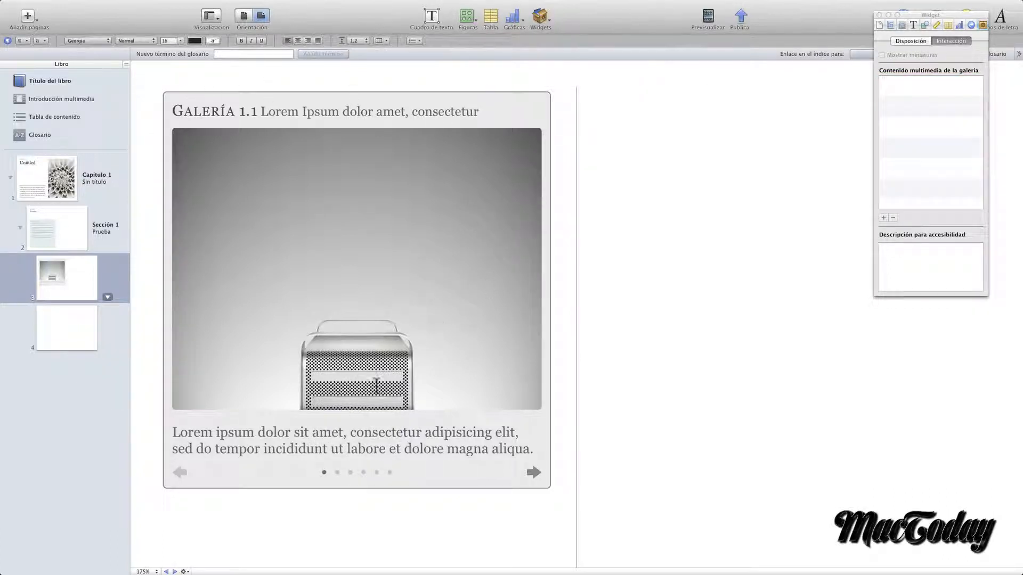
Step: Browse forward through the gallery's images to the last one and partway back to check how they display
{"action": "left_click", "coordinate": [534, 473]}
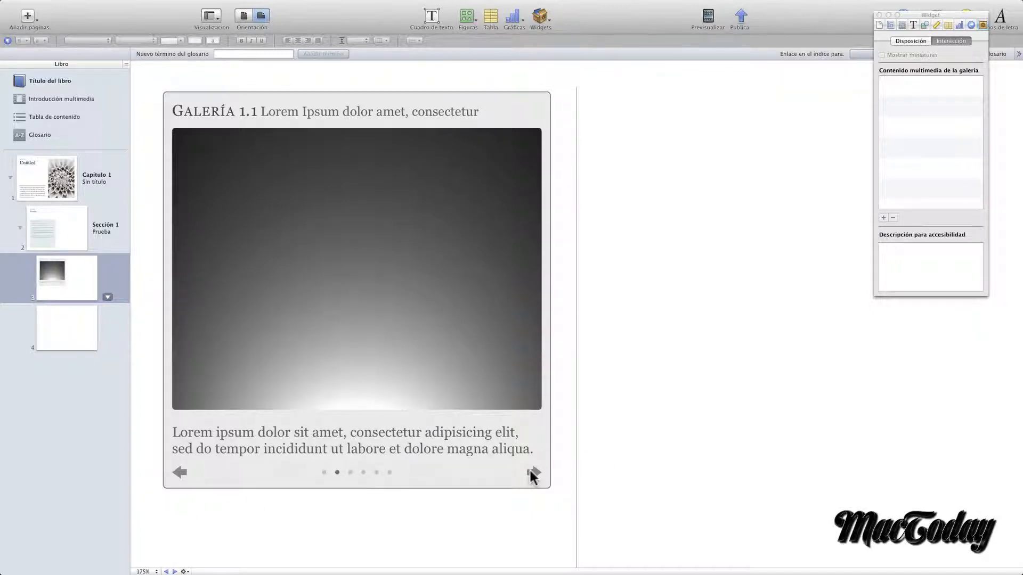
{"action": "left_click", "coordinate": [532, 473]}
{"action": "left_click", "coordinate": [533, 473]}
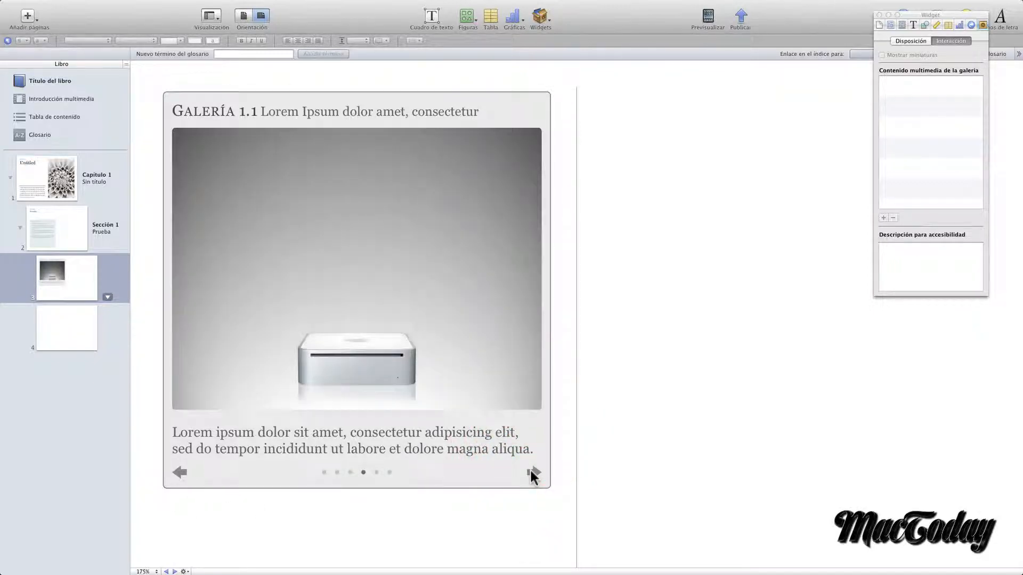
{"action": "left_click", "coordinate": [532, 472]}
{"action": "left_click", "coordinate": [532, 473]}
{"action": "left_click", "coordinate": [180, 474]}
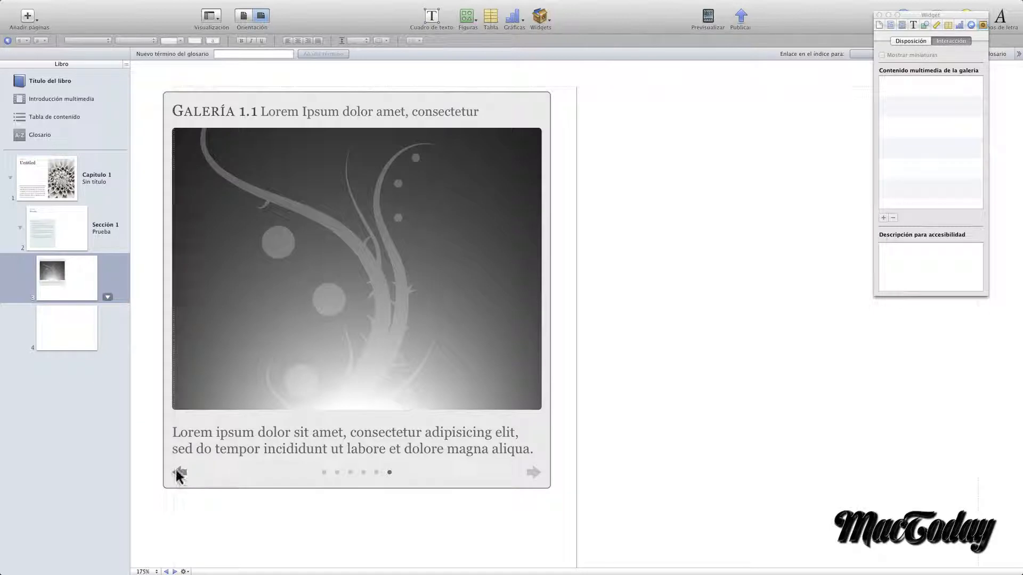
{"action": "left_click", "coordinate": [179, 474]}
{"action": "left_click", "coordinate": [180, 474]}
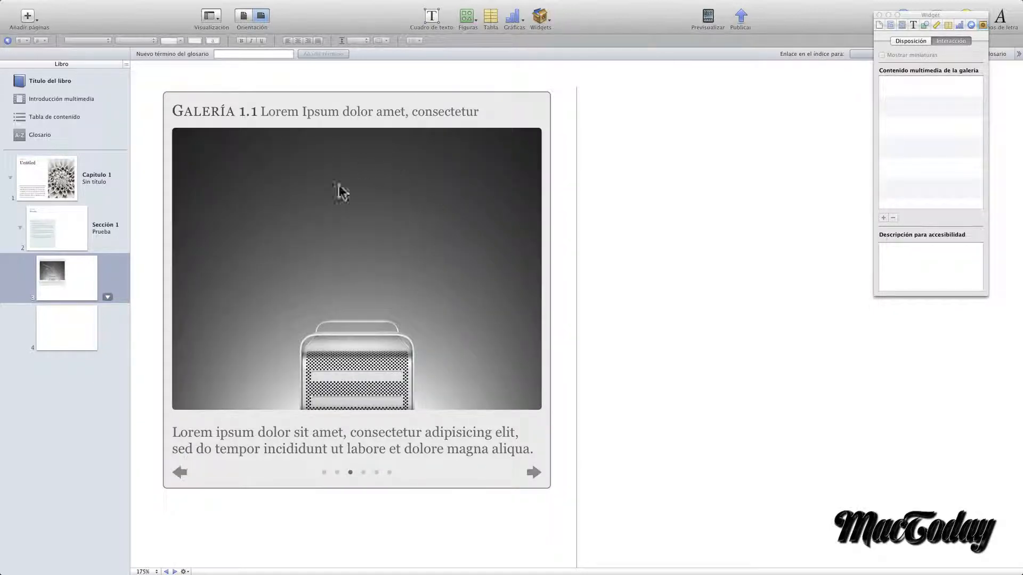
Step: Browse the gallery back to its first image
{"action": "left_click", "coordinate": [180, 472]}
{"action": "left_click", "coordinate": [180, 473]}
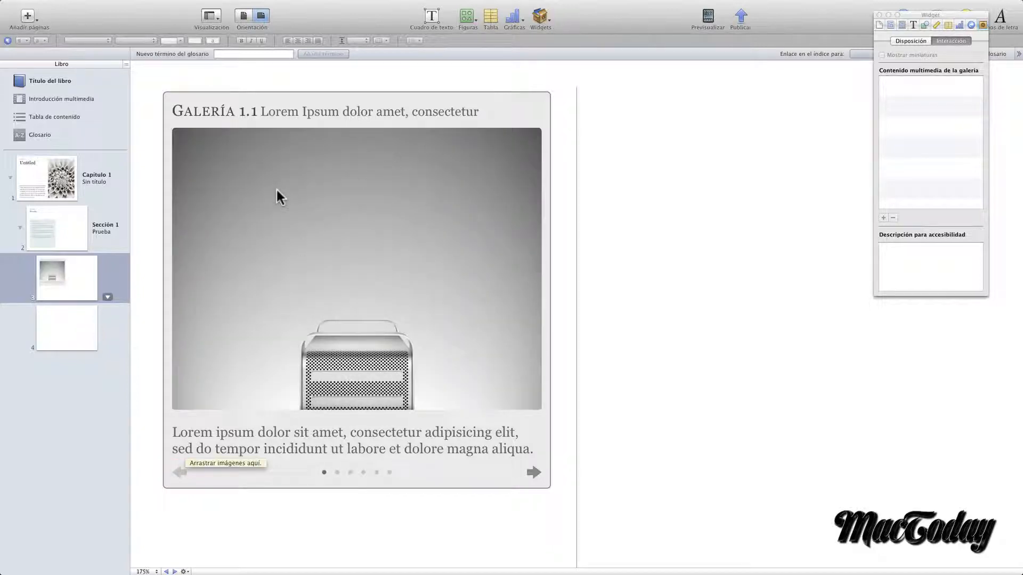
Step: Try the Arriba and Abajo layouts on the gallery widget, restore Arriba/Abajo, and check its caption text
{"action": "left_click", "coordinate": [398, 208]}
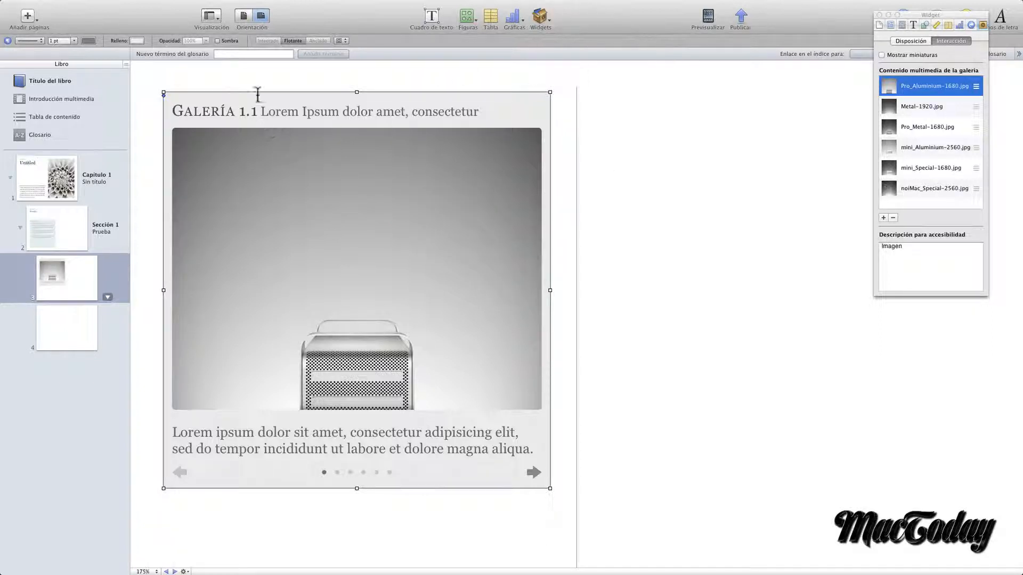
{"action": "left_click", "coordinate": [910, 41]}
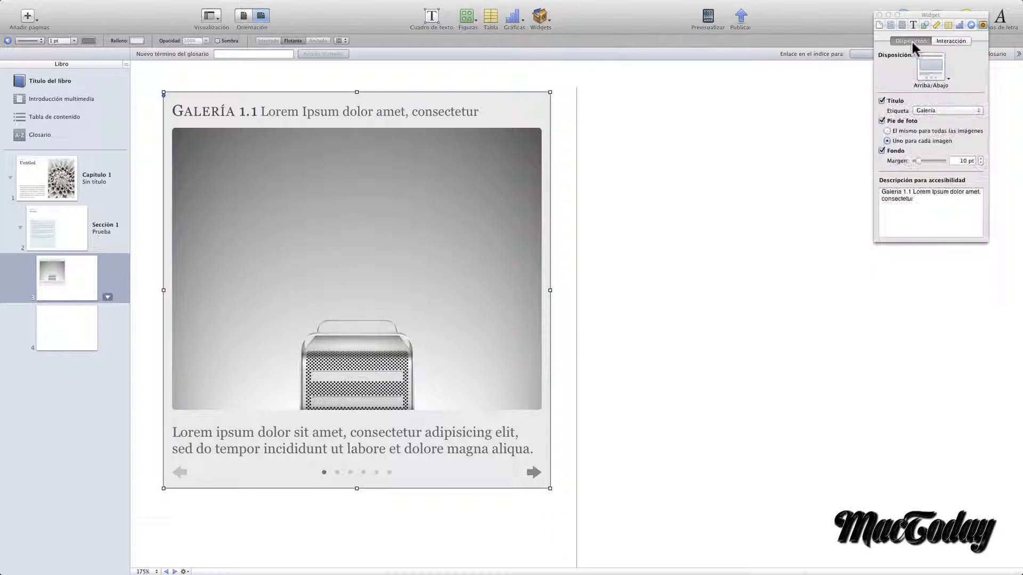
{"action": "left_click", "coordinate": [949, 81]}
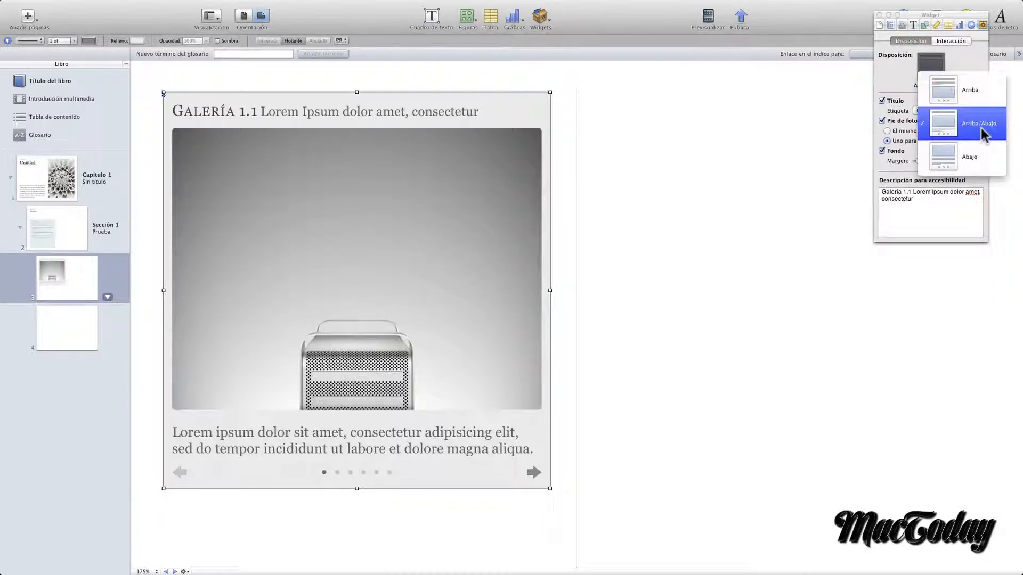
{"action": "left_click", "coordinate": [969, 96]}
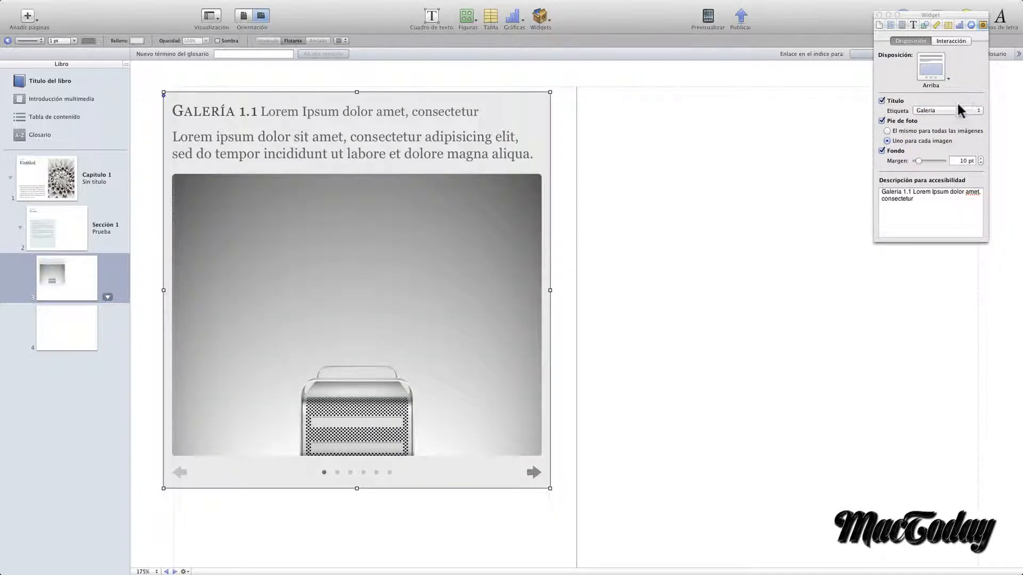
{"action": "left_click", "coordinate": [937, 73]}
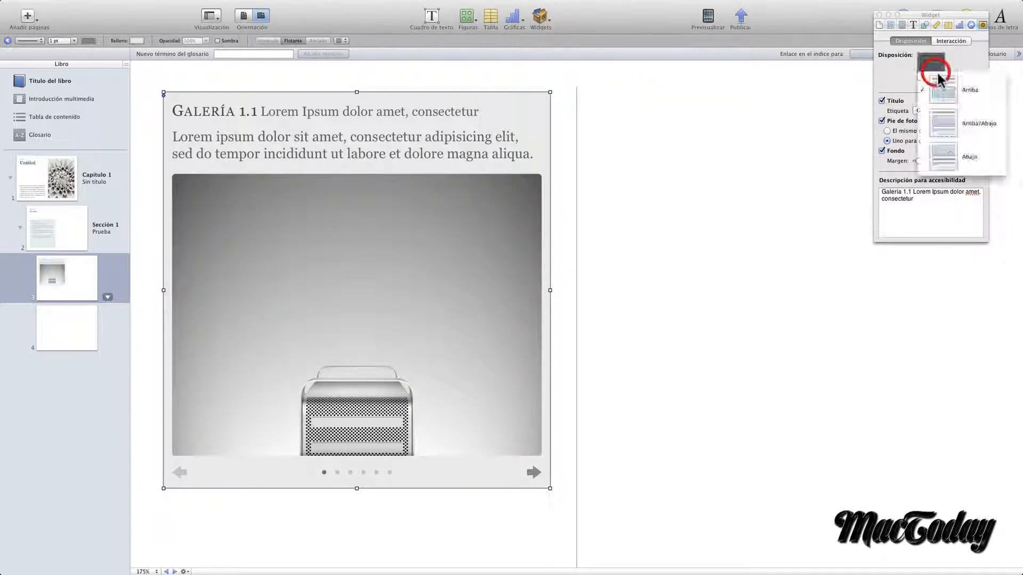
{"action": "left_click", "coordinate": [972, 156]}
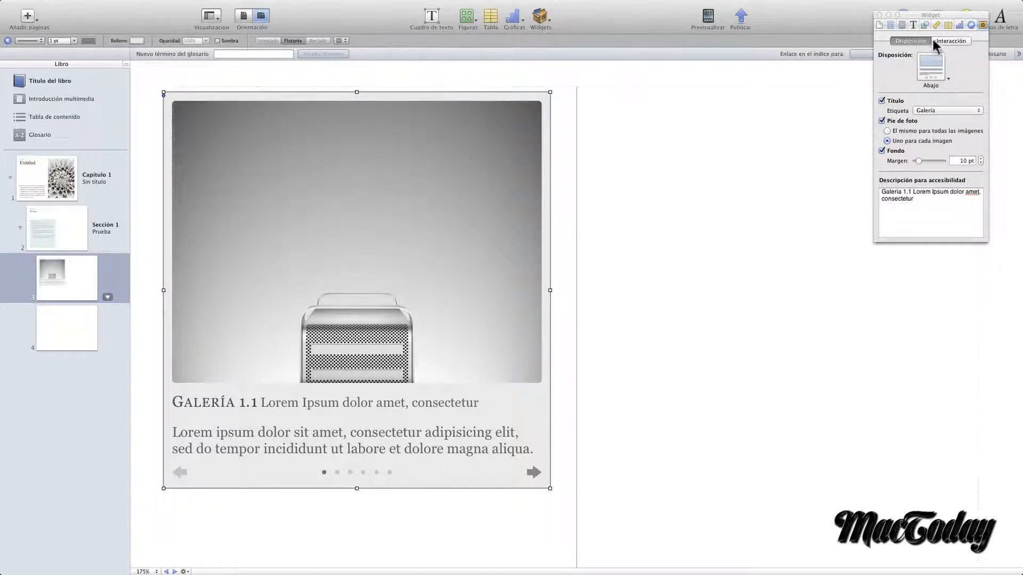
{"action": "left_click", "coordinate": [947, 80]}
{"action": "left_click", "coordinate": [945, 119]}
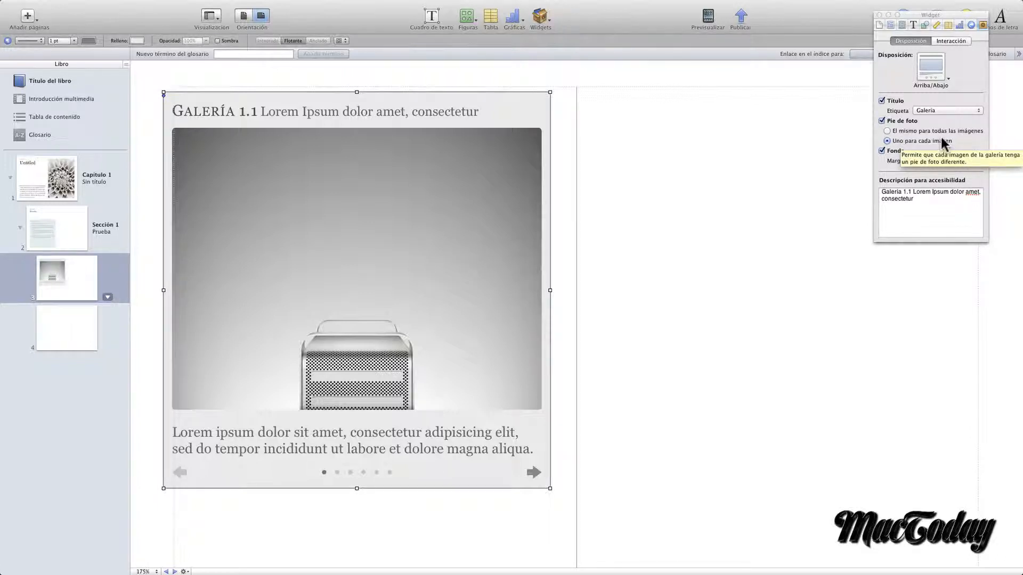
{"action": "left_click", "coordinate": [503, 442]}
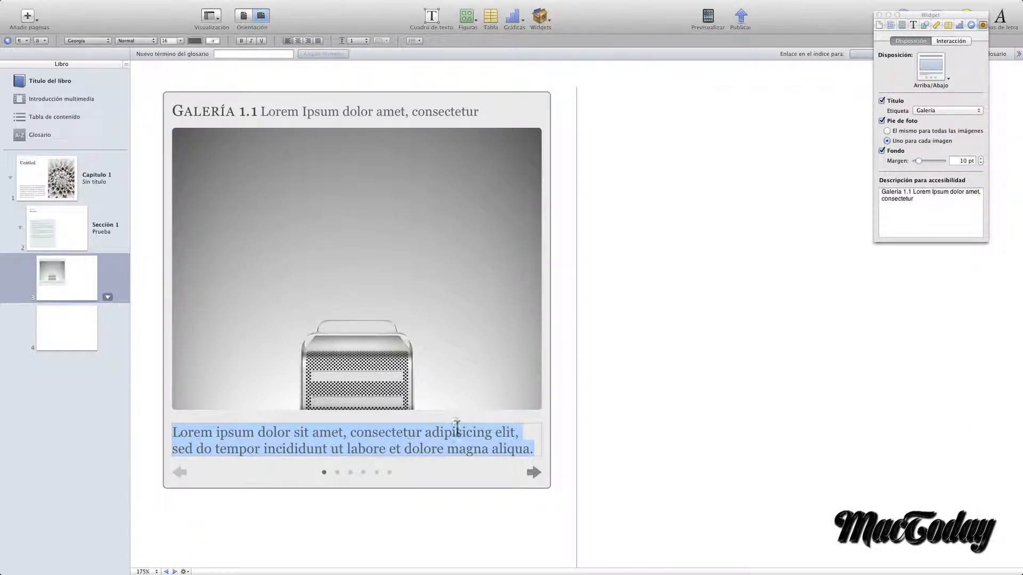
{"action": "left_click", "coordinate": [730, 102]}
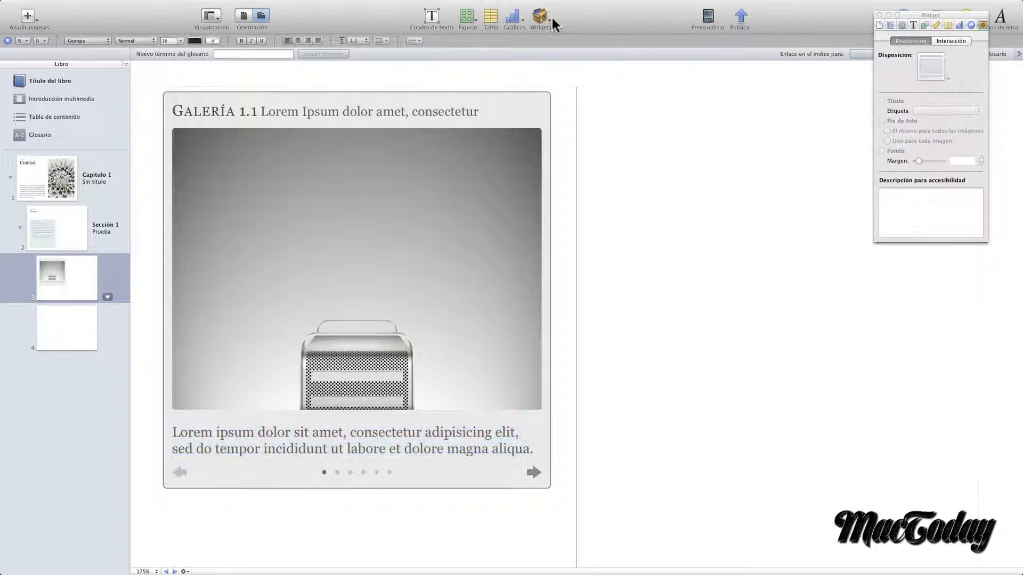
Step: Insert a Multimedia widget on page 3 and move it into the page's right column beside the gallery
{"action": "left_click", "coordinate": [550, 17]}
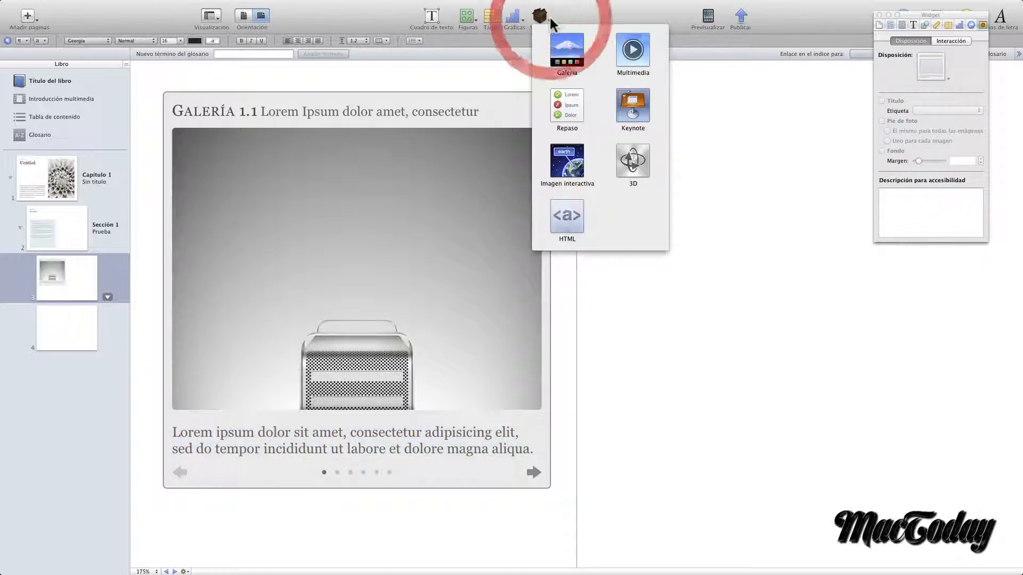
{"action": "left_click", "coordinate": [626, 47]}
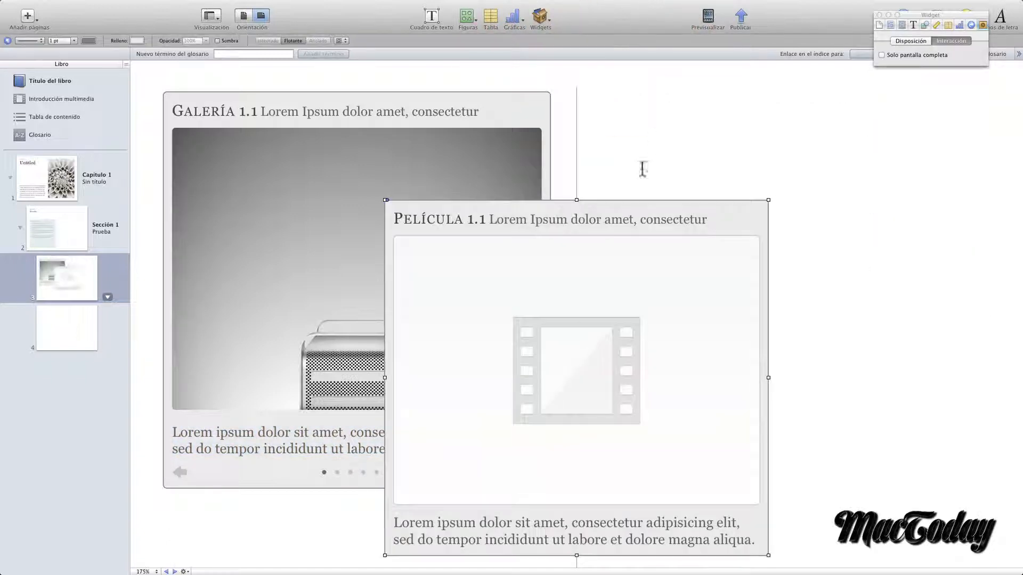
{"action": "left_click_drag", "start_coordinate": [607, 210], "coordinate": [824, 106]}
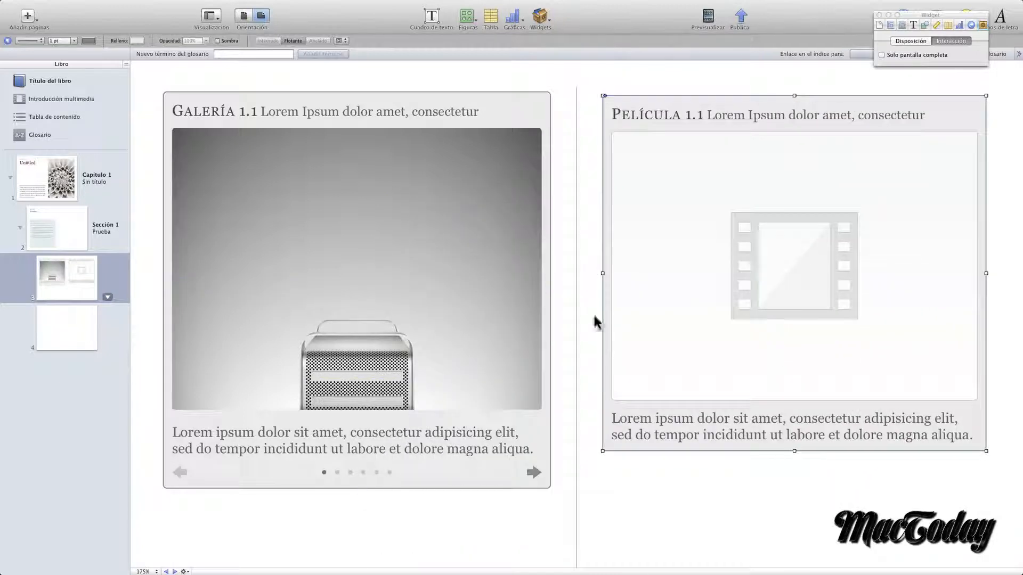
Step: Search the media browser's iTunes movies for "th" and place the "The BEST Dunker" video in the Película widget
{"action": "mouse_move", "coordinate": [734, 312]}
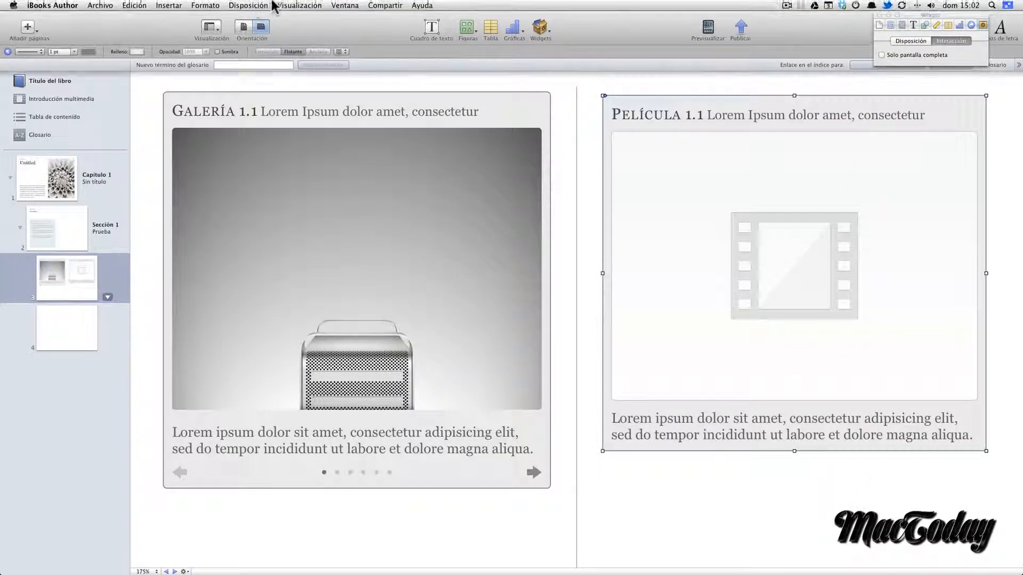
{"action": "left_click", "coordinate": [294, 6]}
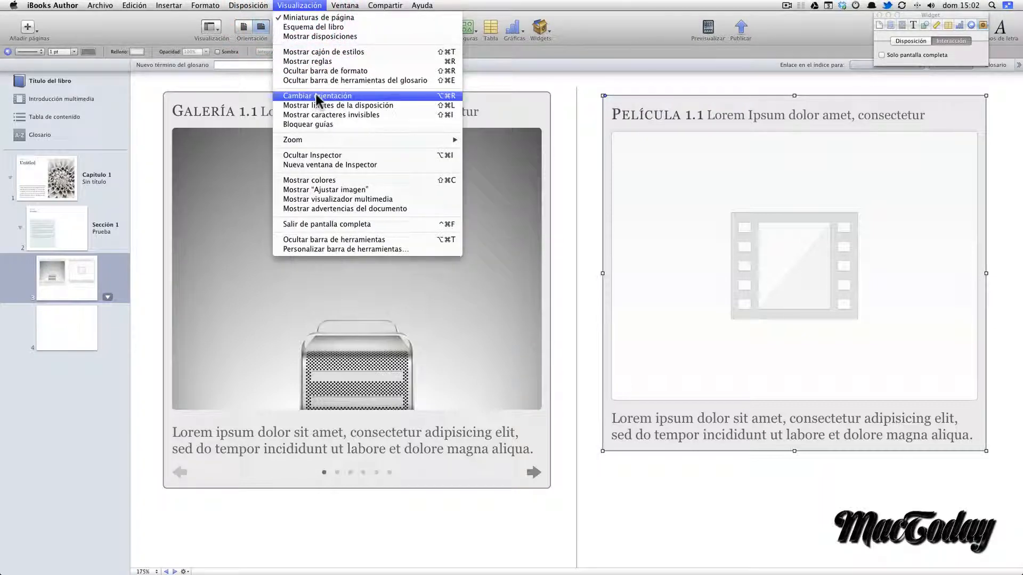
{"action": "left_click", "coordinate": [331, 200]}
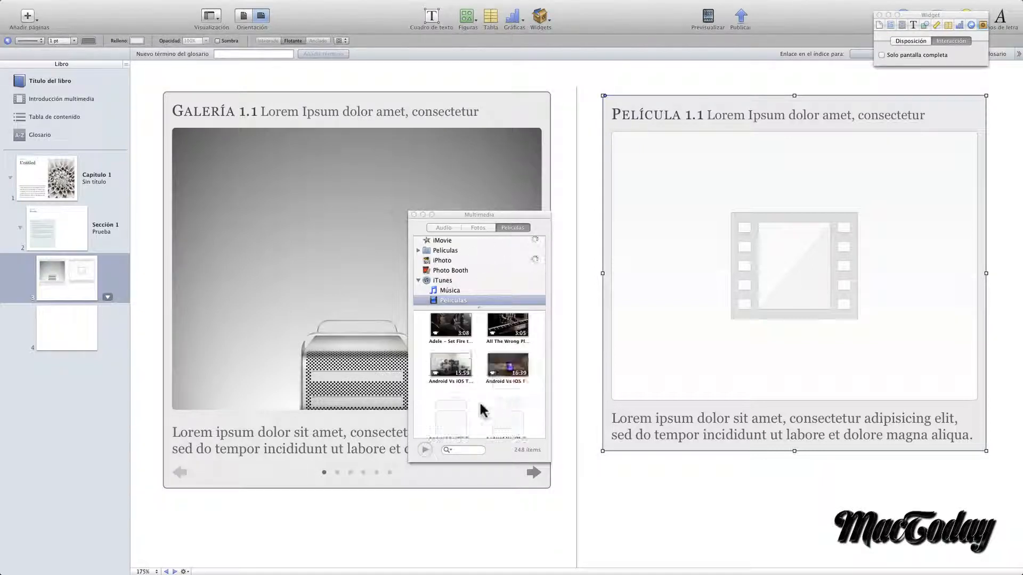
{"action": "type", "text": "th"}
{"action": "left_click", "coordinate": [447, 370]}
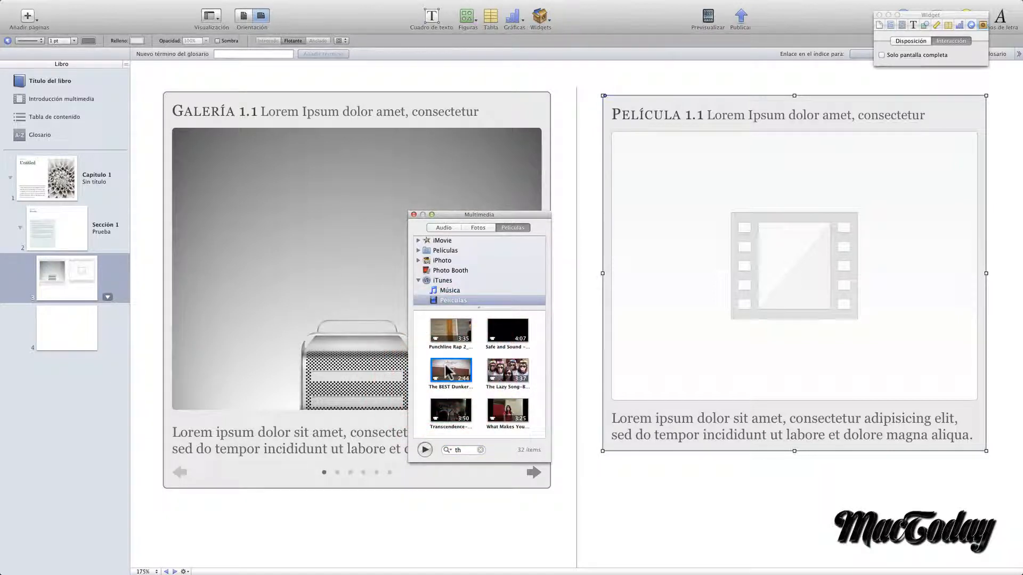
{"action": "left_click_drag", "start_coordinate": [448, 370], "coordinate": [793, 266]}
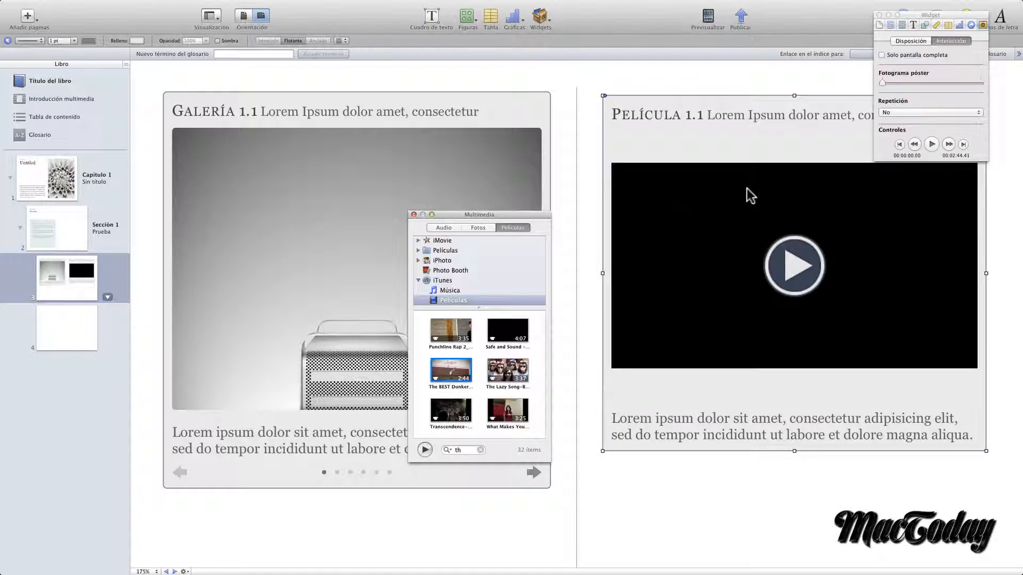
Step: Preview the movie's playback and set its poster frame to the BALL IS LIFE shirt shot at about 5.6 seconds
{"action": "left_click", "coordinate": [787, 267]}
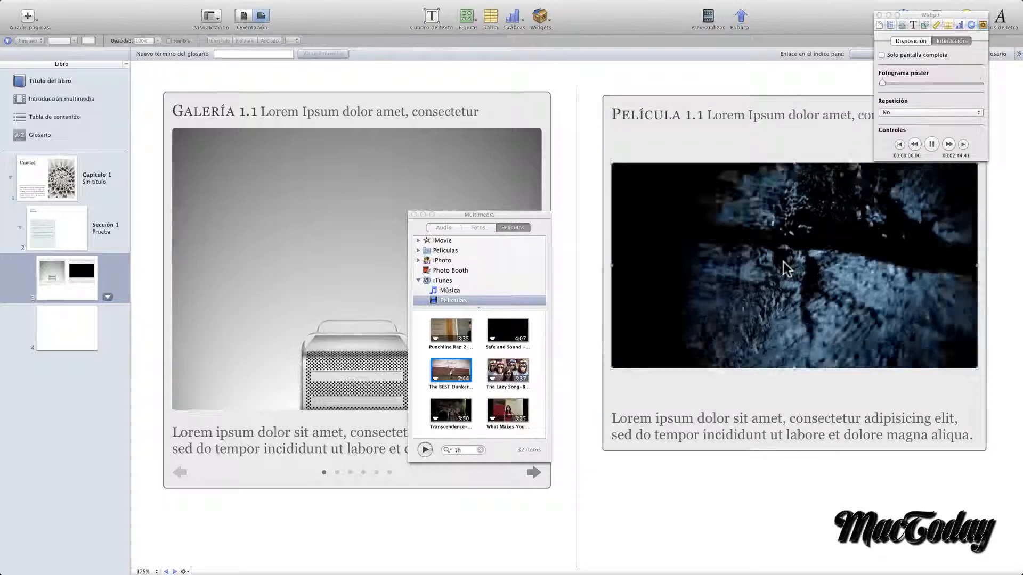
{"action": "left_click", "coordinate": [788, 277]}
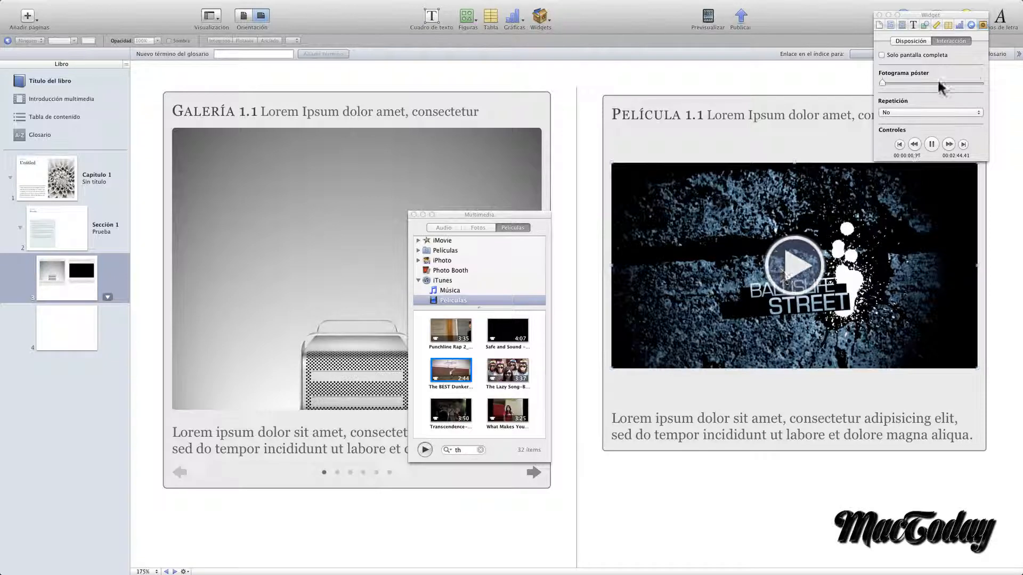
{"action": "left_click", "coordinate": [883, 83]}
{"action": "mouse_move", "coordinate": [883, 84]}
{"action": "left_mouse_down"}
{"action": "mouse_move", "coordinate": [905, 85]}
{"action": "mouse_move", "coordinate": [884, 83]}
{"action": "left_mouse_up"}
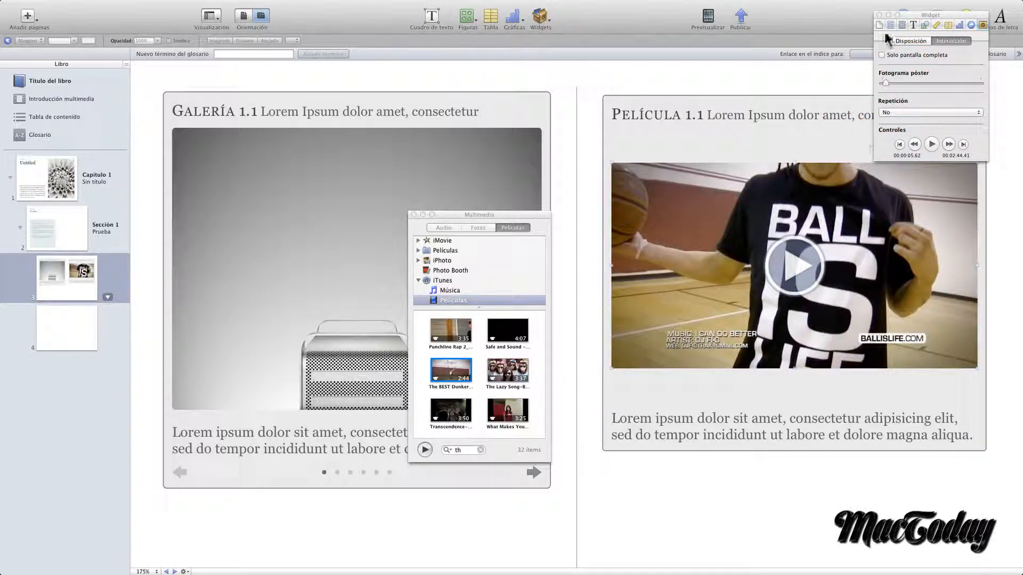
{"action": "left_click", "coordinate": [905, 113]}
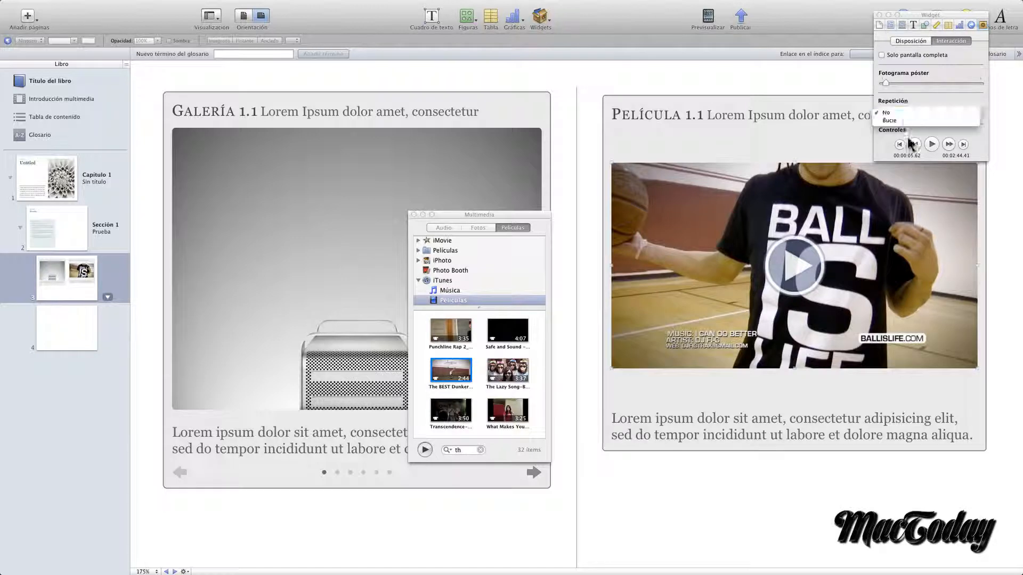
{"action": "left_click", "coordinate": [879, 158]}
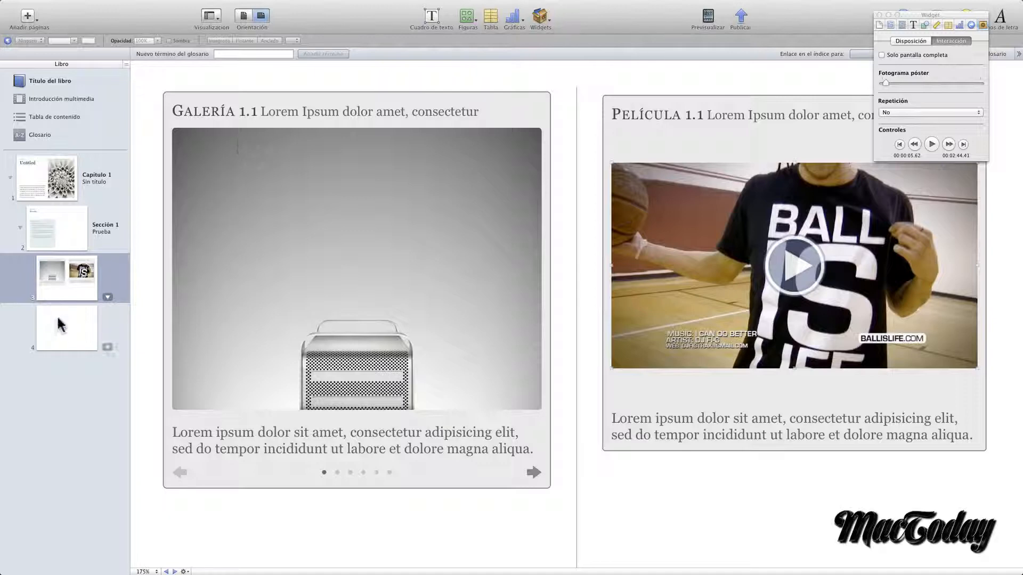
Step: Insert a Keynote widget in page 4's left column and load the Macs & Blogs WordPress presentation into it
{"action": "left_click", "coordinate": [60, 341]}
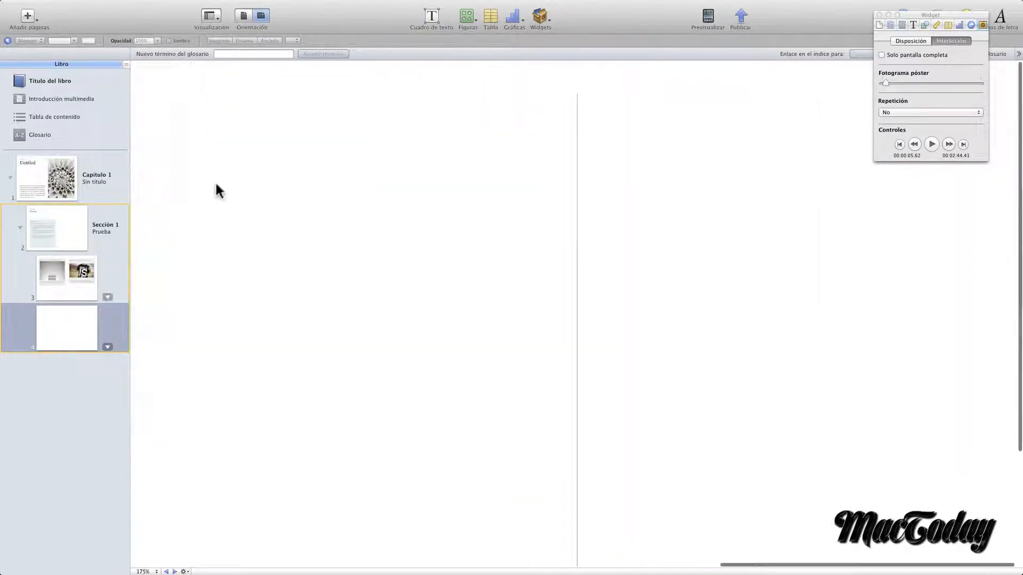
{"action": "left_click", "coordinate": [542, 16]}
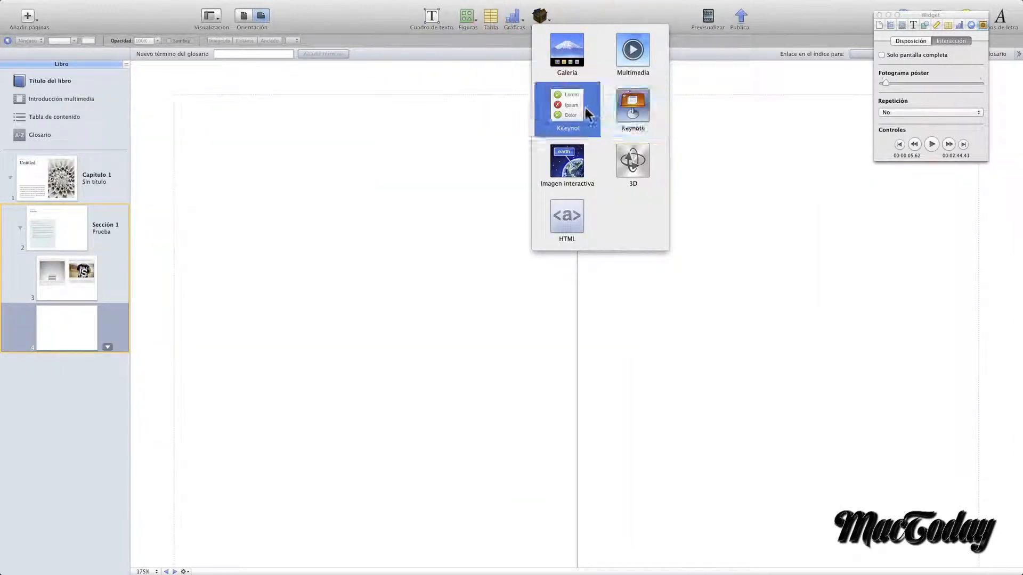
{"action": "left_click", "coordinate": [630, 105]}
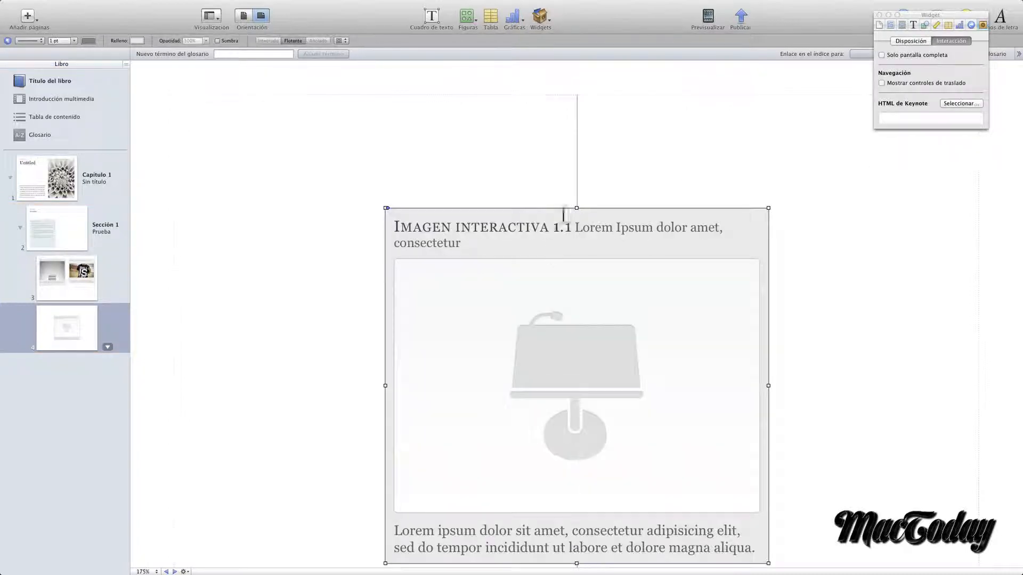
{"action": "left_click_drag", "start_coordinate": [630, 247], "coordinate": [413, 130]}
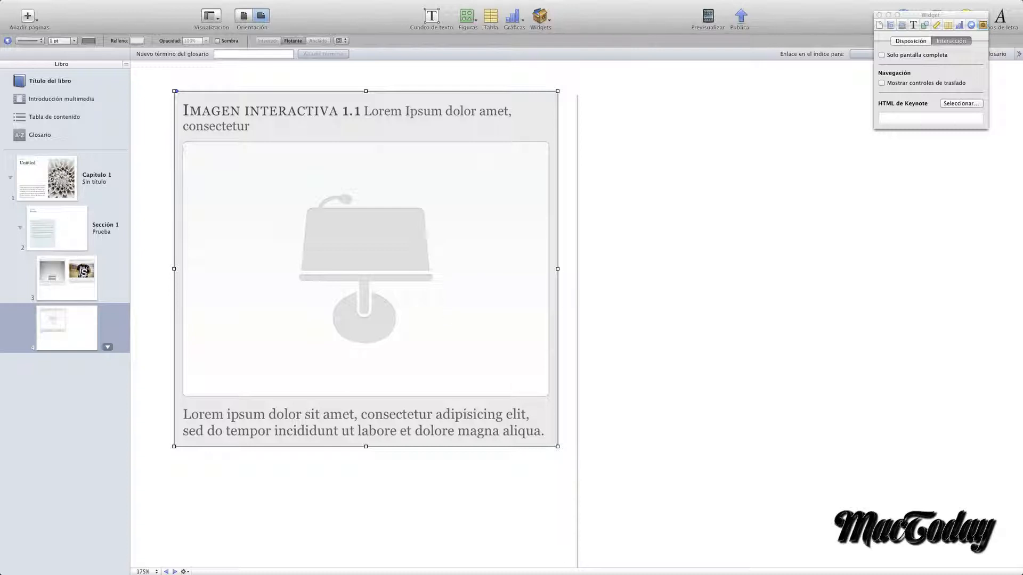
{"action": "left_click", "coordinate": [473, 252]}
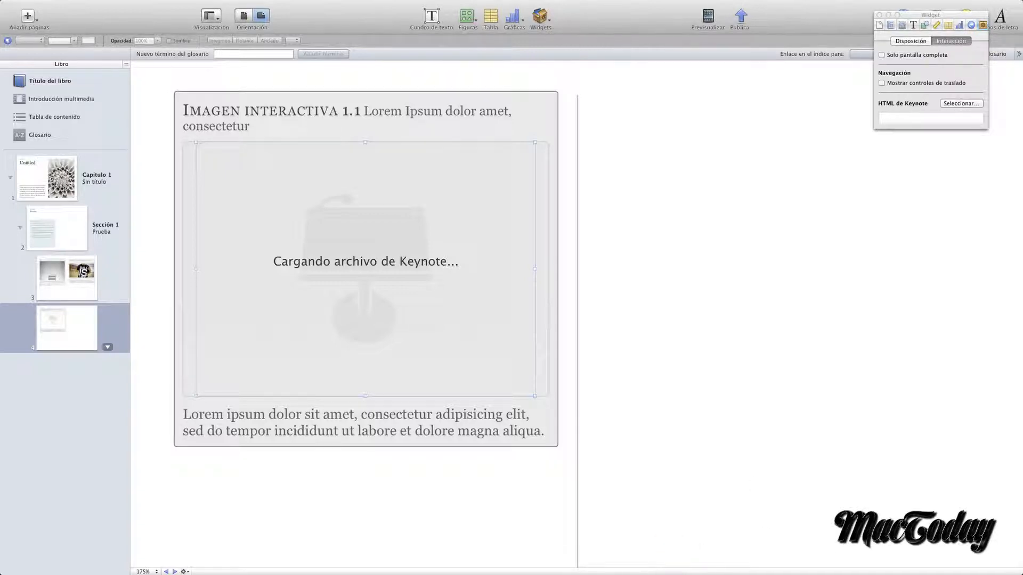
Step: Insert an Imagen interactiva widget in page 4's right column and fill it with the desktop image MacPro Side(Open)
{"action": "left_click", "coordinate": [547, 16]}
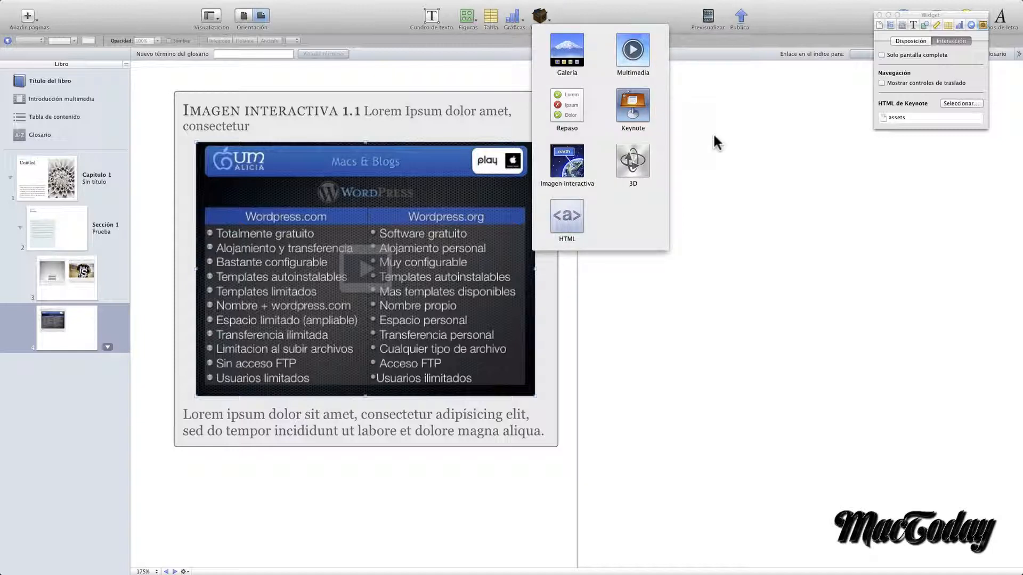
{"action": "left_click", "coordinate": [560, 165]}
{"action": "left_click_drag", "start_coordinate": [735, 213], "coordinate": [783, 215]}
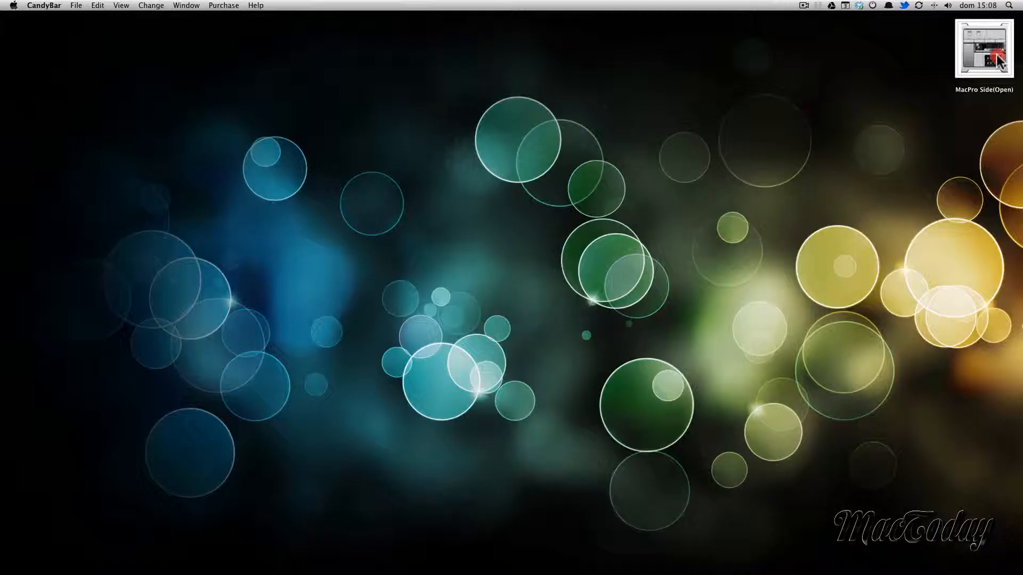
{"action": "left_click_drag", "start_coordinate": [984, 48], "coordinate": [785, 272]}
{"action": "key", "text": "super+Tab"}
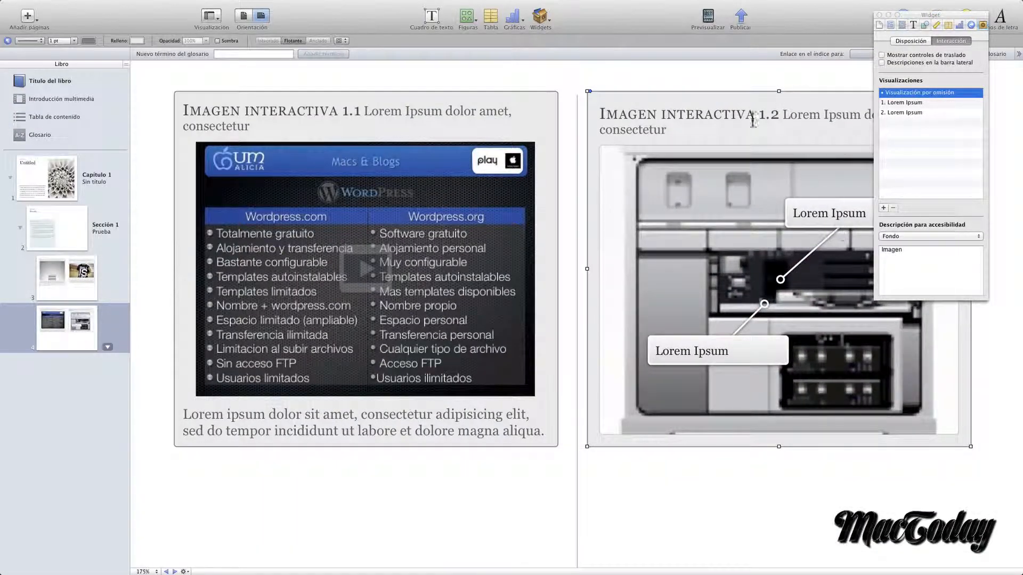
Step: Move the Widget inspector off the interactive image and scale down its default view until the whole Mac Pro fits
{"action": "left_click_drag", "start_coordinate": [928, 14], "coordinate": [368, 6]}
{"action": "left_click", "coordinate": [820, 297]}
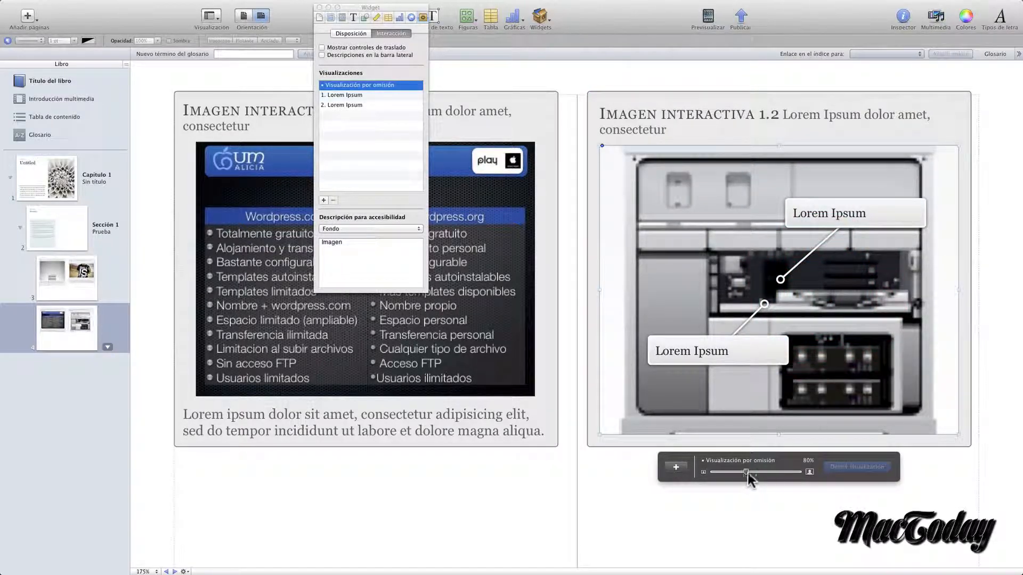
{"action": "left_click_drag", "start_coordinate": [747, 473], "coordinate": [736, 473]}
Step: Shift the first callout's label farther left and move its pointer target onto the dark module in the Mac Pro's lower right
{"action": "left_click_drag", "start_coordinate": [767, 301], "coordinate": [788, 298]}
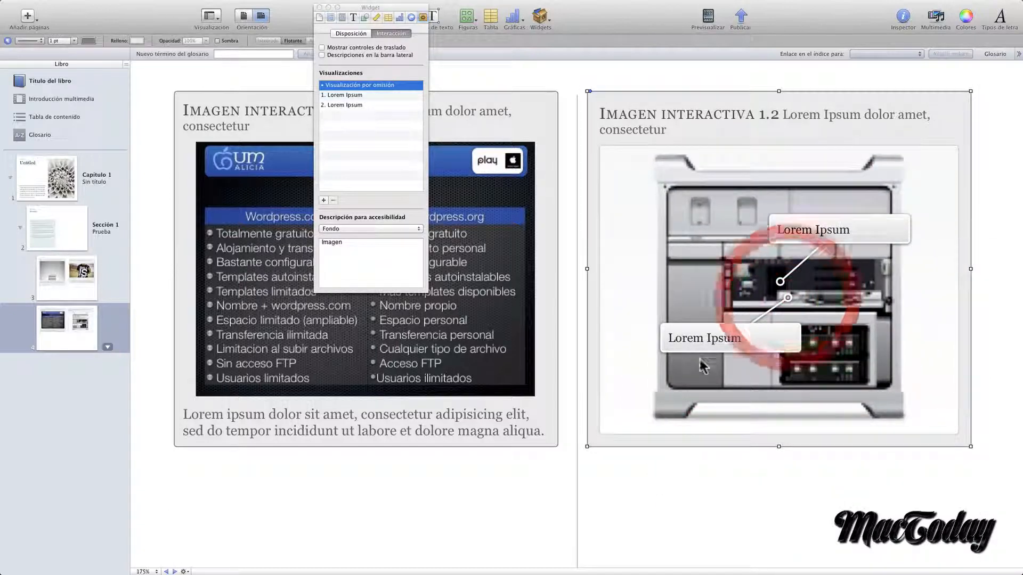
{"action": "left_click_drag", "start_coordinate": [753, 337], "coordinate": [701, 339]}
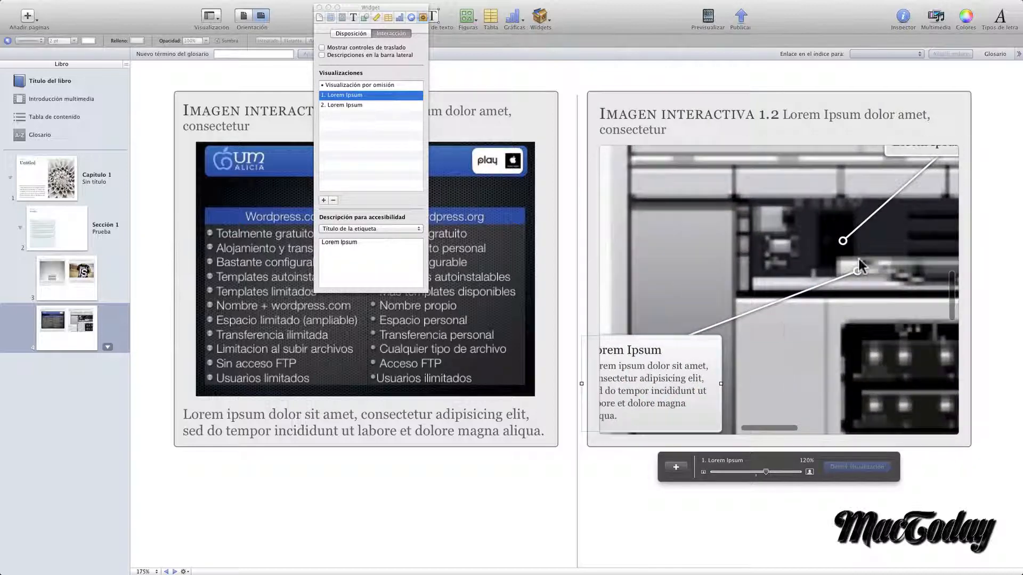
{"action": "left_click_drag", "start_coordinate": [857, 272], "coordinate": [890, 382]}
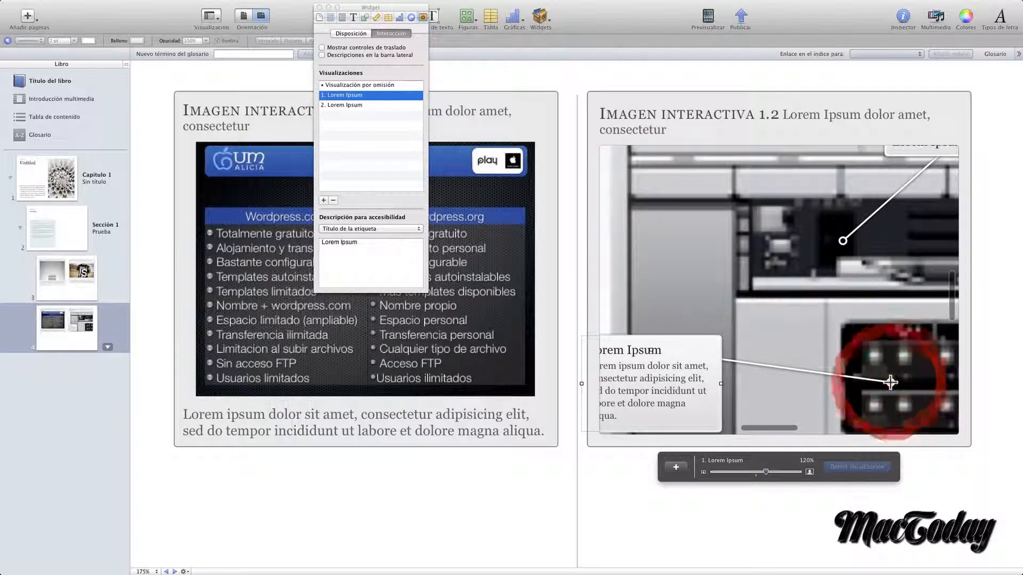
Step: Move the first callout's label fully inside the interactive image and replace its description with "Procesador y memorias"
{"action": "scroll", "coordinate": [729, 370], "scroll_direction": "left", "scroll_amount": 2}
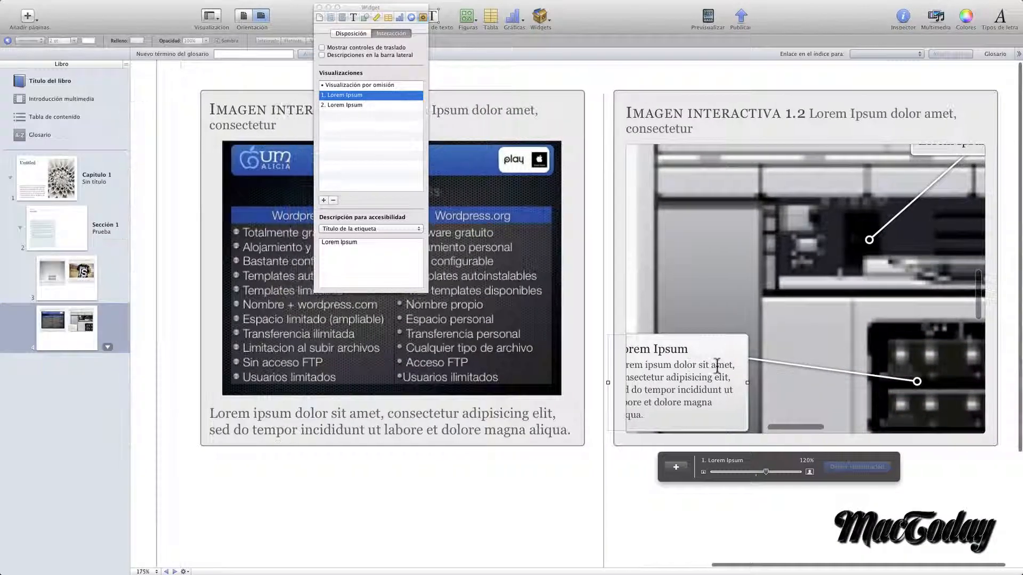
{"action": "triple_click", "coordinate": [711, 365]}
{"action": "left_click_drag", "start_coordinate": [692, 346], "coordinate": [753, 335]}
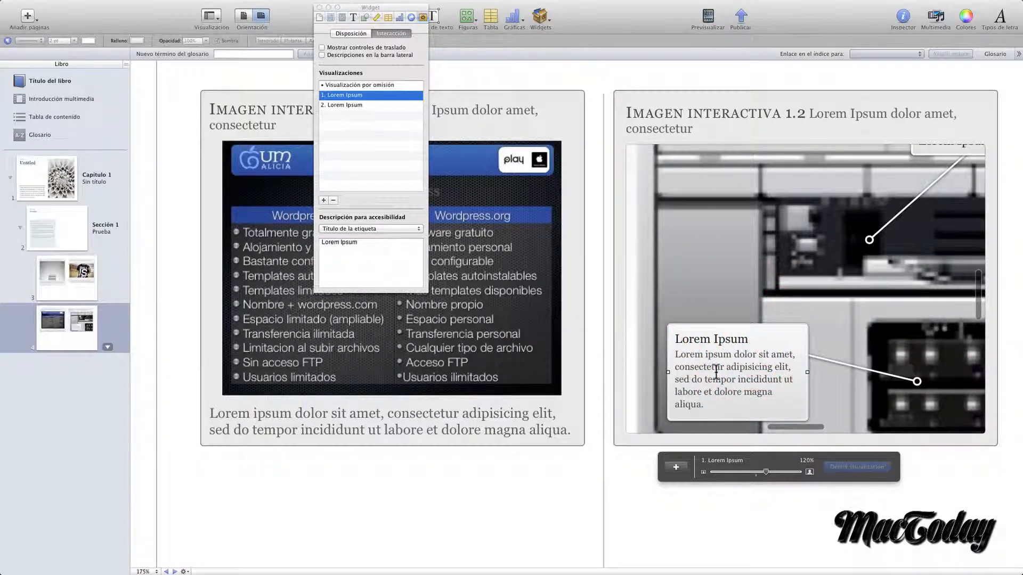
{"action": "triple_click", "coordinate": [695, 360]}
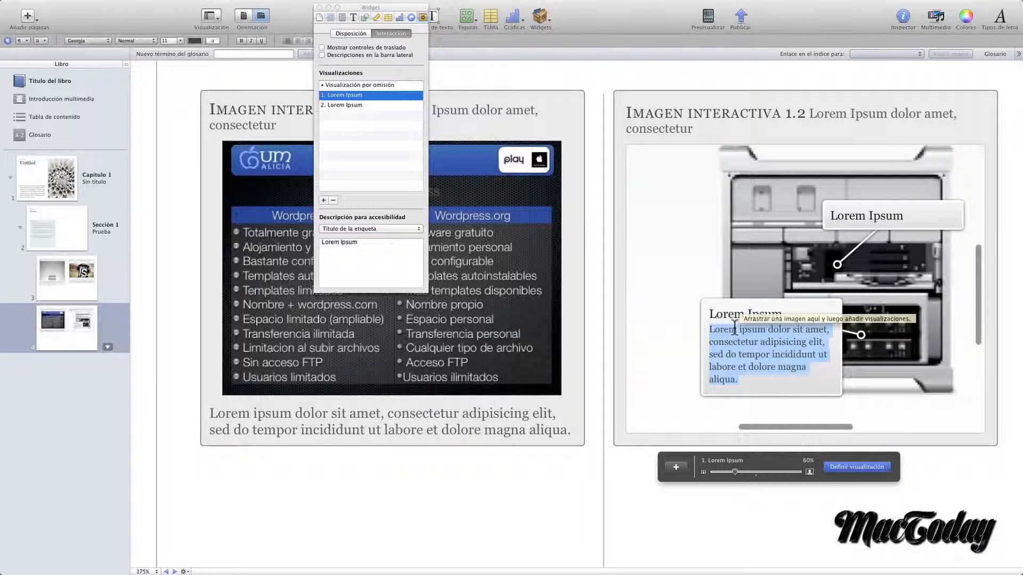
{"action": "type", "text": "Procesador y memorias"}
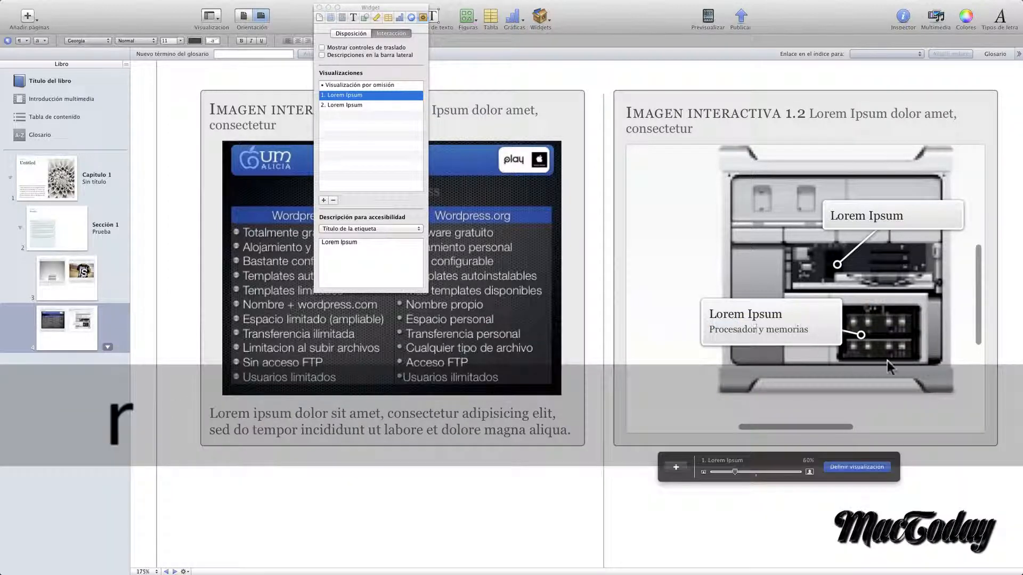
Step: Move the second callout's pointer target up and to the left and replace its description with "Bahias para discos duros"
{"action": "left_click", "coordinate": [881, 219]}
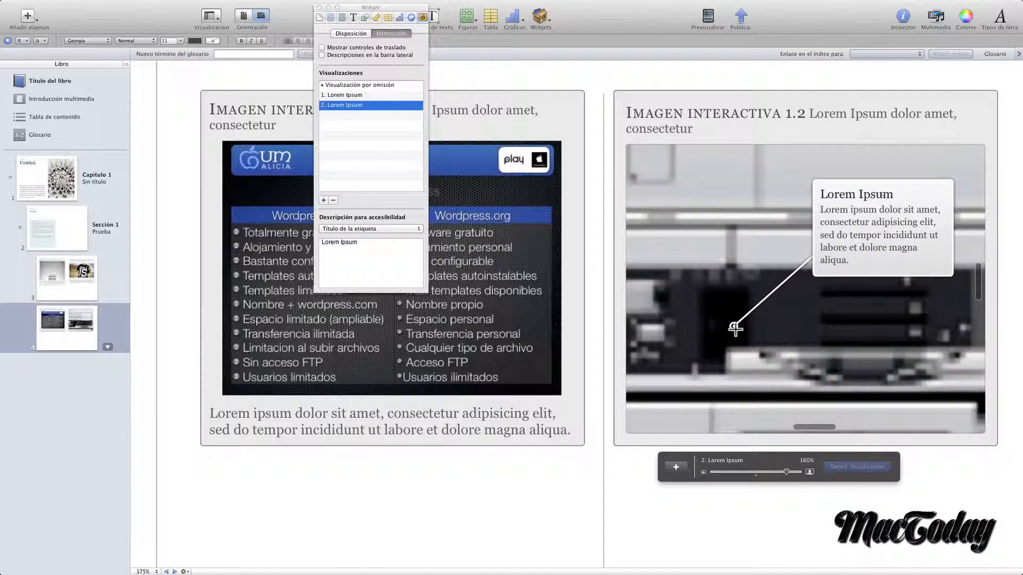
{"action": "left_click_drag", "start_coordinate": [735, 325], "coordinate": [661, 246]}
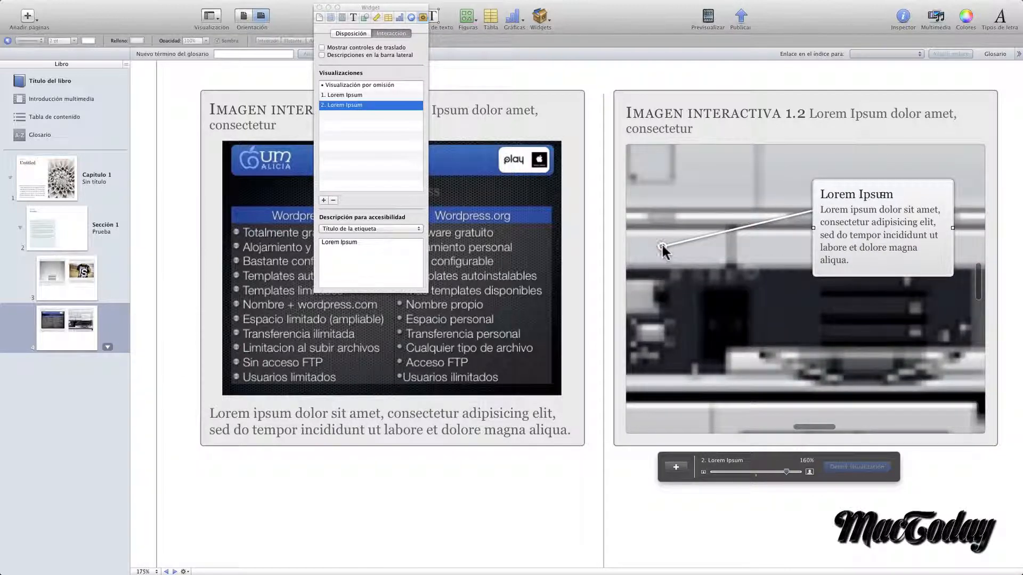
{"action": "triple_click", "coordinate": [853, 216]}
{"action": "type", "text": "Bahias para discos duros"}
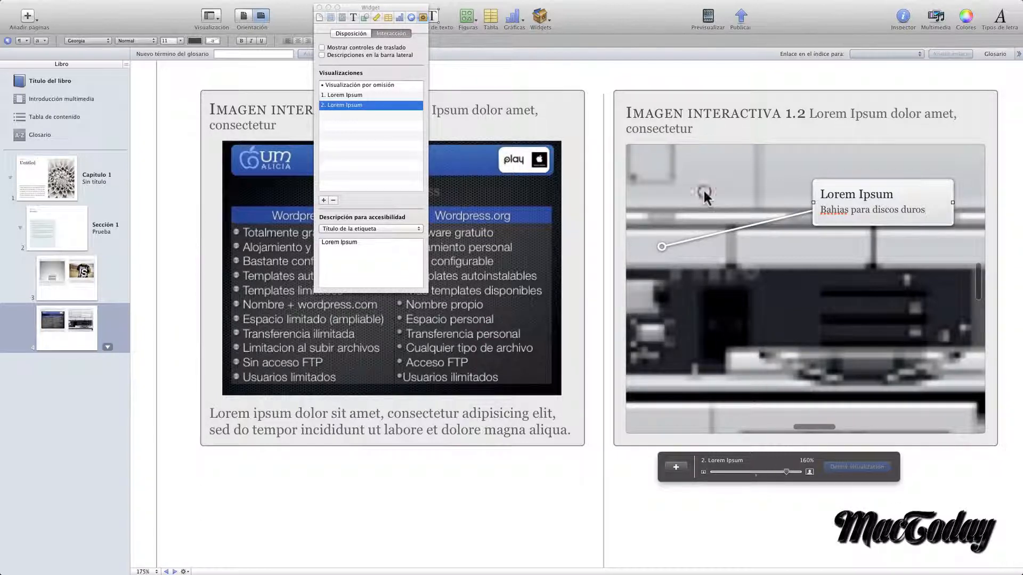
Step: Reframe the second callout's view on the drive bays, reposition its target and label there, and define the visualization
{"action": "mouse_move", "coordinate": [703, 194]}
{"action": "left_mouse_down"}
{"action": "mouse_move", "coordinate": [746, 183]}
{"action": "mouse_move", "coordinate": [768, 195]}
{"action": "mouse_move", "coordinate": [874, 201]}
{"action": "left_mouse_up"}
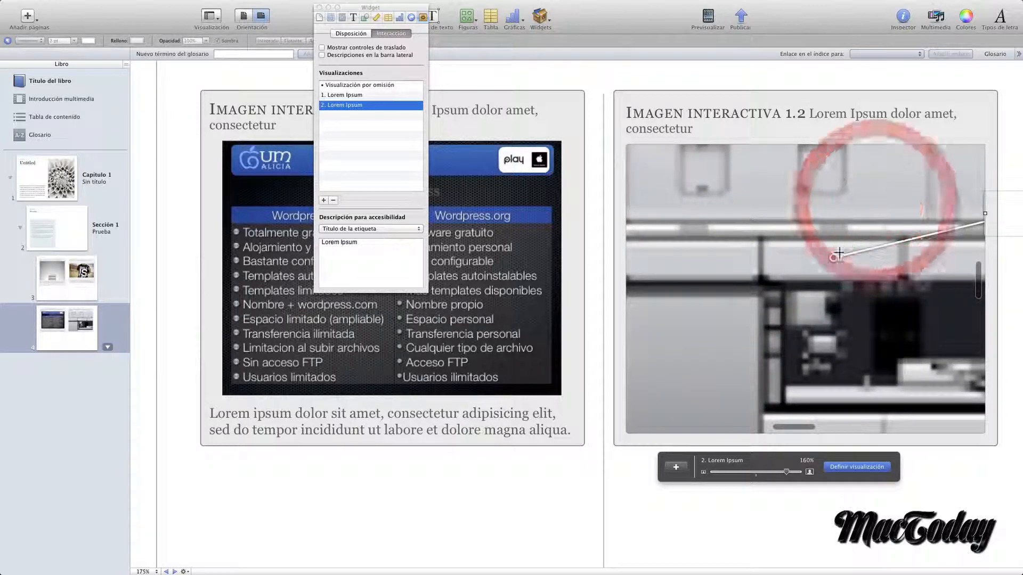
{"action": "left_click_drag", "start_coordinate": [833, 258], "coordinate": [677, 260]}
{"action": "left_click_drag", "start_coordinate": [1010, 204], "coordinate": [737, 183]}
{"action": "left_click_drag", "start_coordinate": [738, 184], "coordinate": [675, 183]}
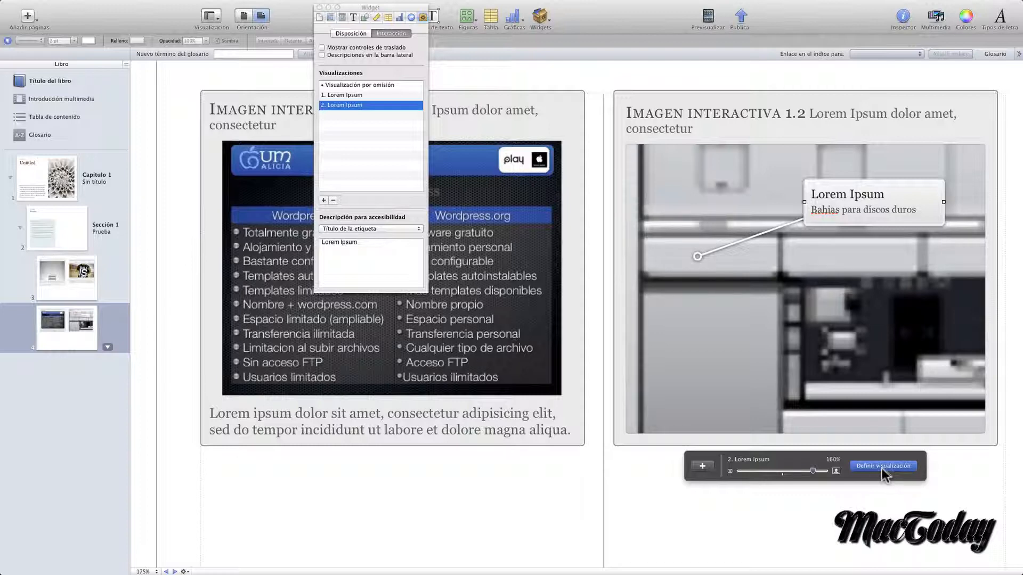
{"action": "left_click", "coordinate": [883, 467]}
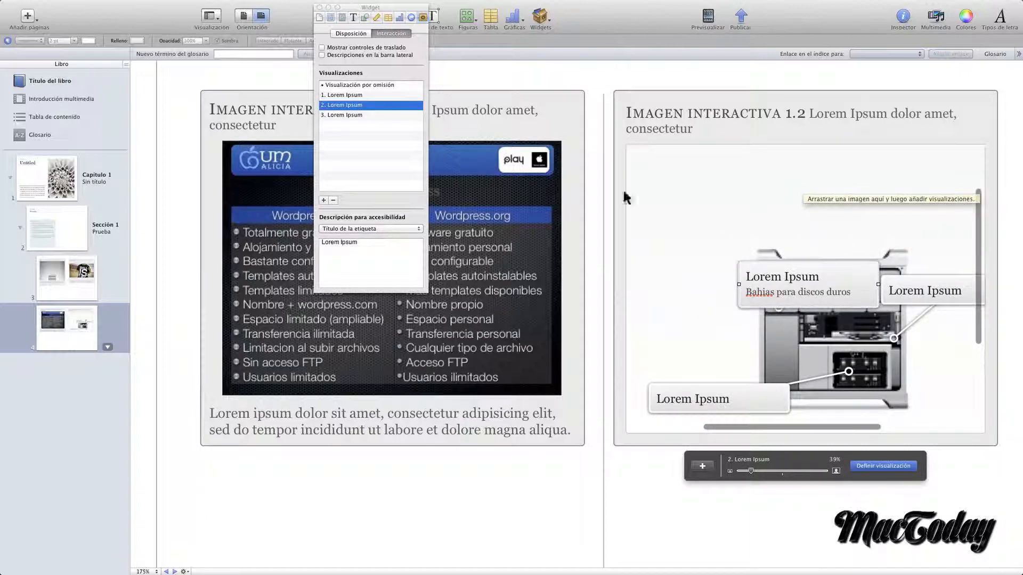
Step: Undo the last change to the interactive image and review the available widget types, including HTML
{"action": "key", "text": "super+z"}
{"action": "left_click", "coordinate": [549, 31]}
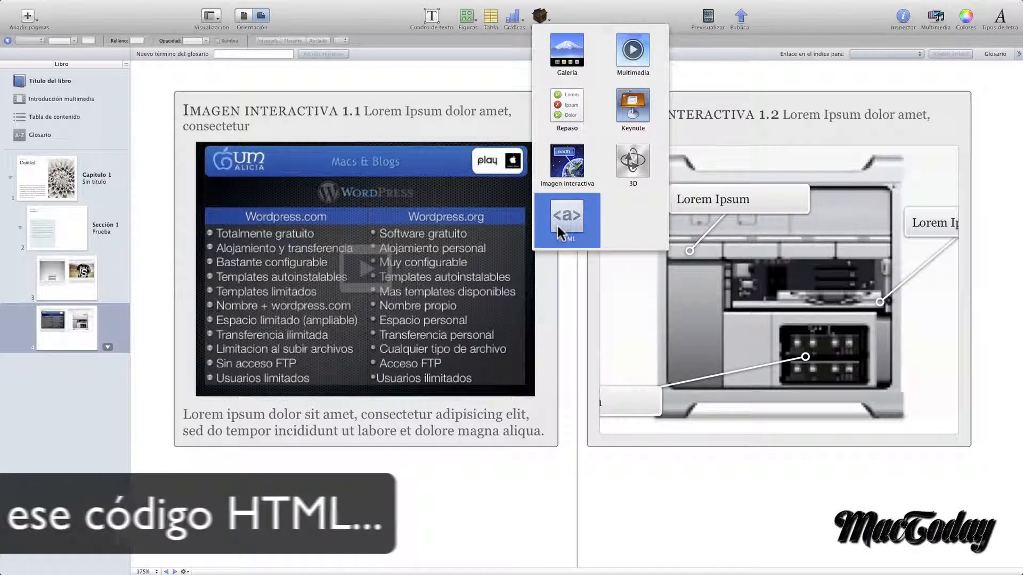
{"action": "left_click", "coordinate": [606, 13]}
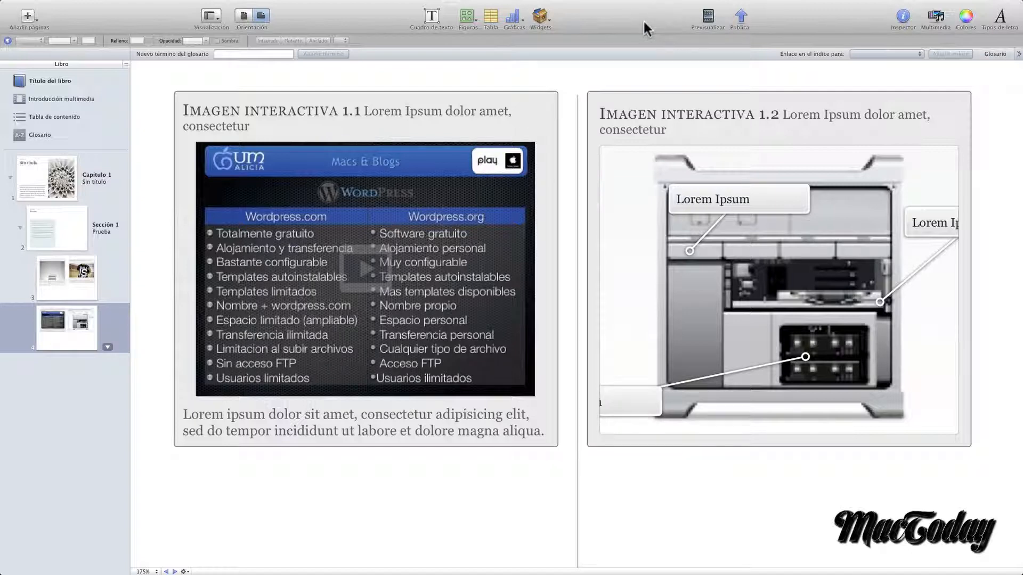
Step: Preview the book on the iPad and open Título del libro from the iBooks shelf
{"action": "left_click", "coordinate": [707, 14]}
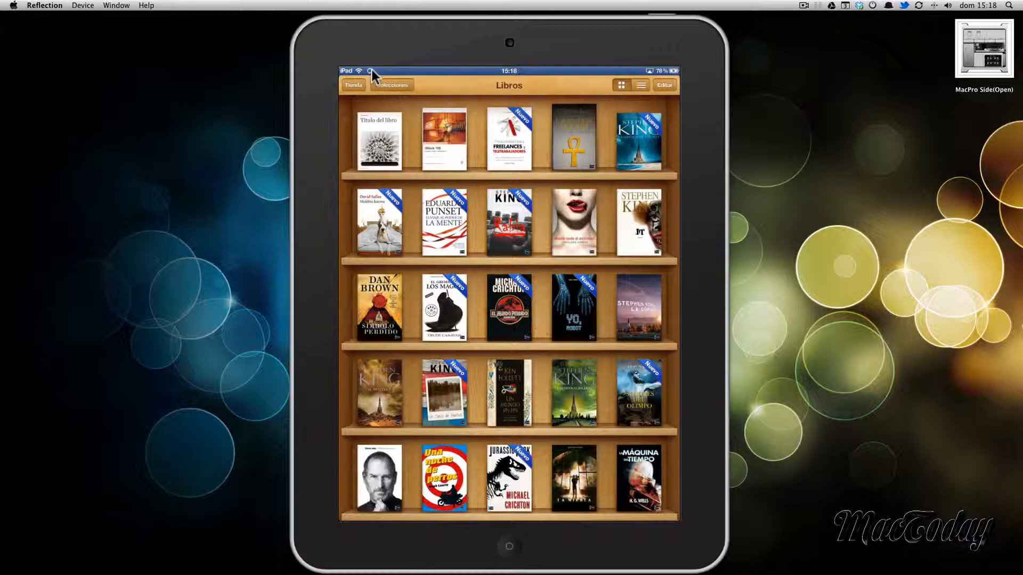
{"action": "left_click", "coordinate": [375, 164]}
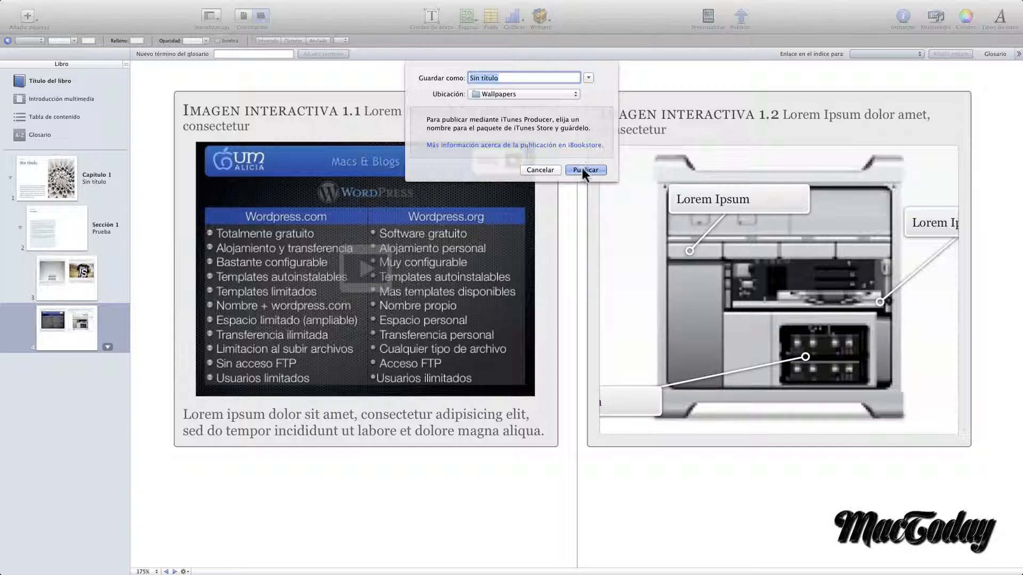
Step: Read the help article about publishing in the iBookstore, close the help window and cancel publishing
{"action": "left_click", "coordinate": [514, 145]}
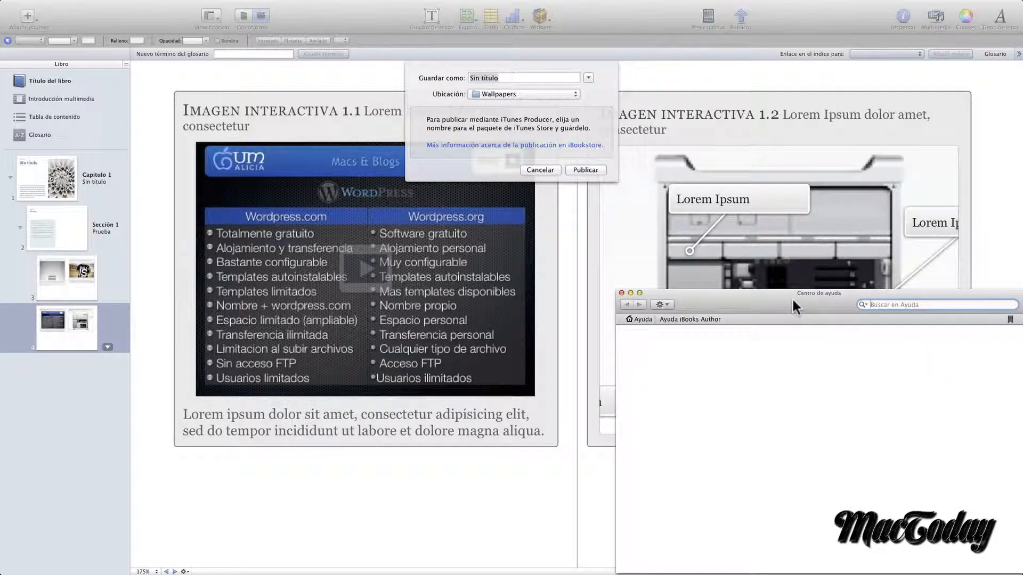
{"action": "left_click", "coordinate": [791, 299]}
{"action": "left_click_drag", "start_coordinate": [791, 299], "coordinate": [540, 215]}
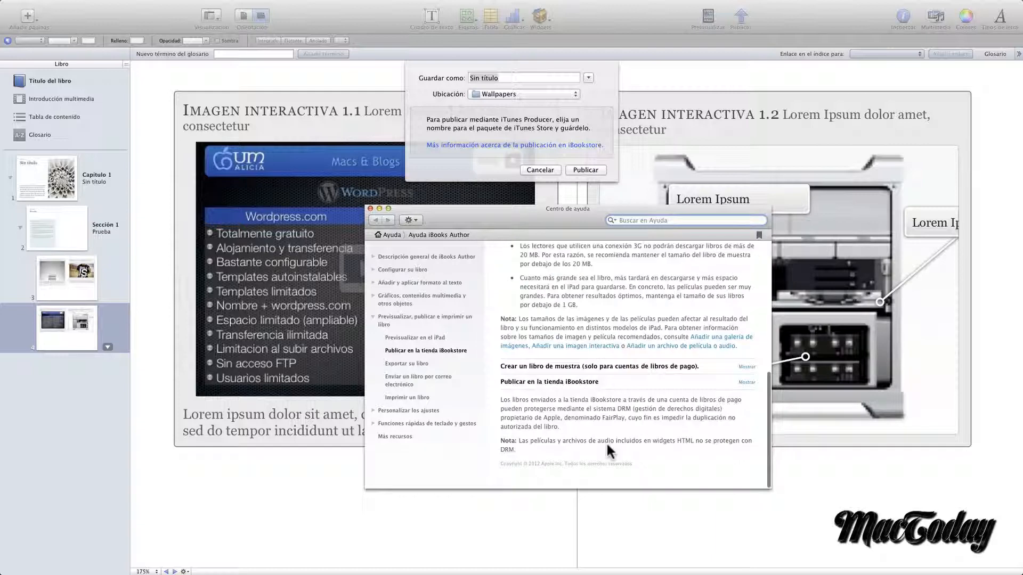
{"action": "left_click", "coordinate": [369, 208]}
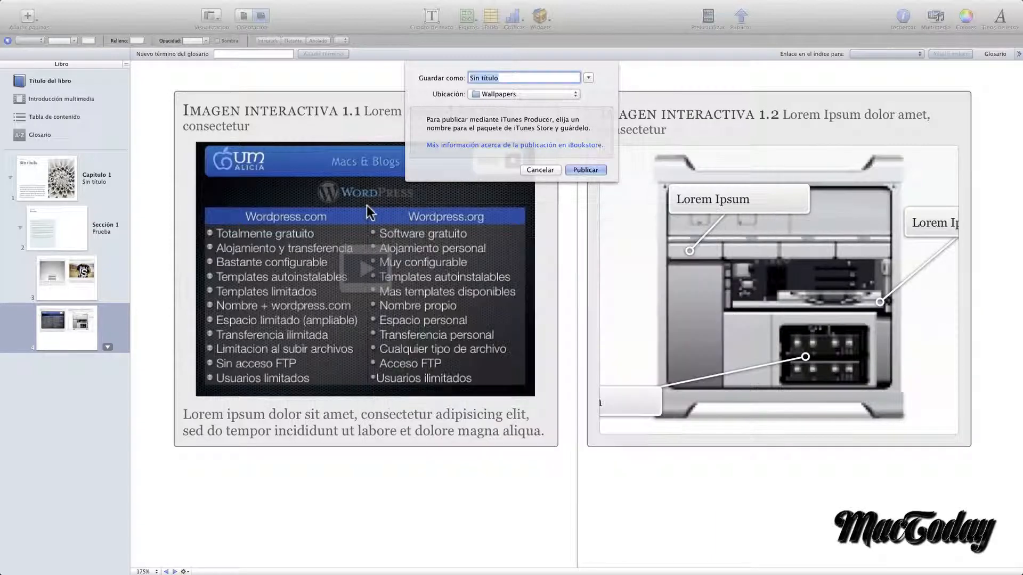
{"action": "left_click", "coordinate": [540, 169]}
Step: Look through the Inspector's link, widget, metrics and table settings, and close the Inspector
{"action": "left_click", "coordinate": [412, 25]}
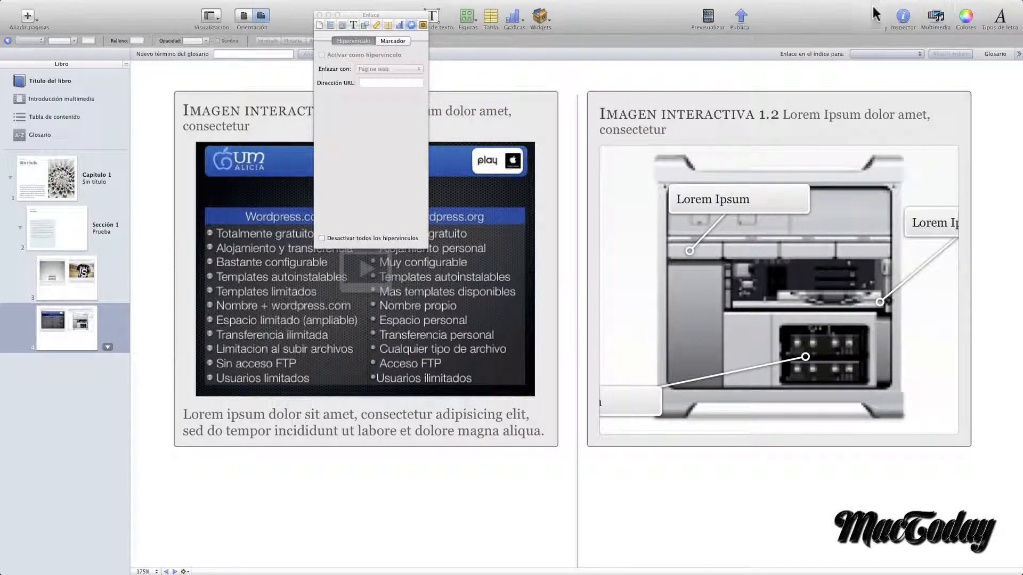
{"action": "left_click", "coordinate": [423, 25]}
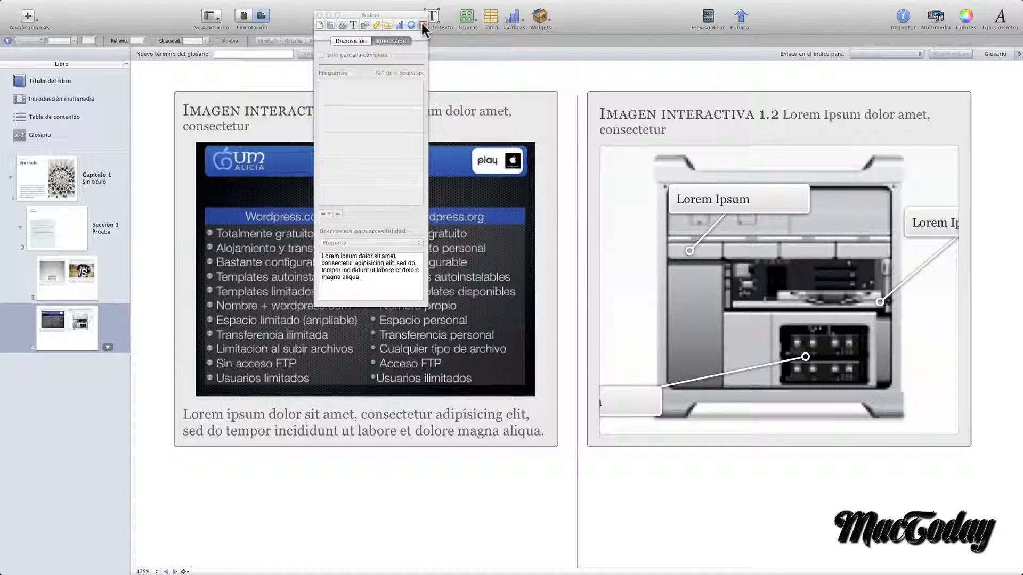
{"action": "left_click", "coordinate": [378, 25]}
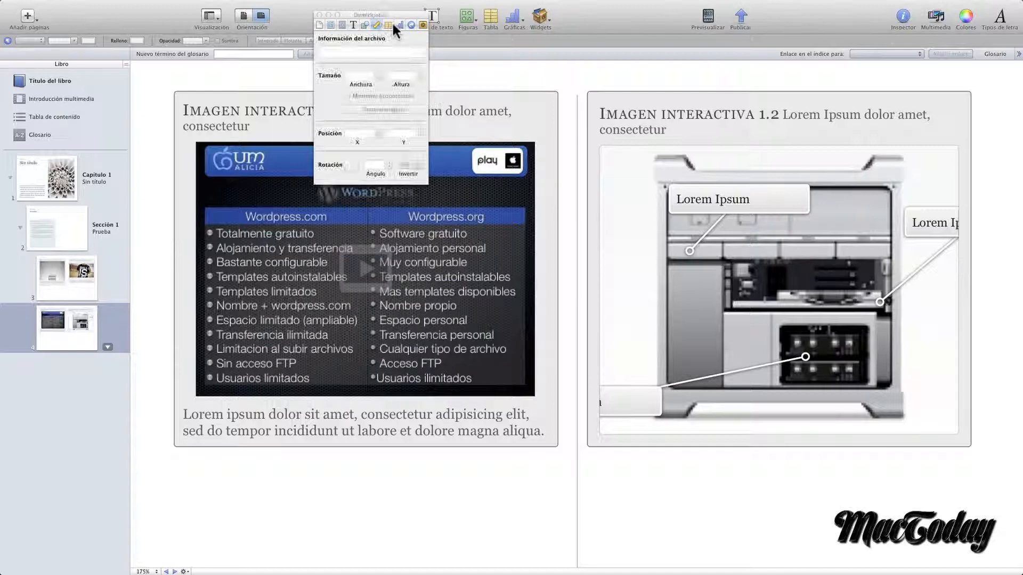
{"action": "left_click", "coordinate": [393, 24]}
{"action": "left_click", "coordinate": [328, 31]}
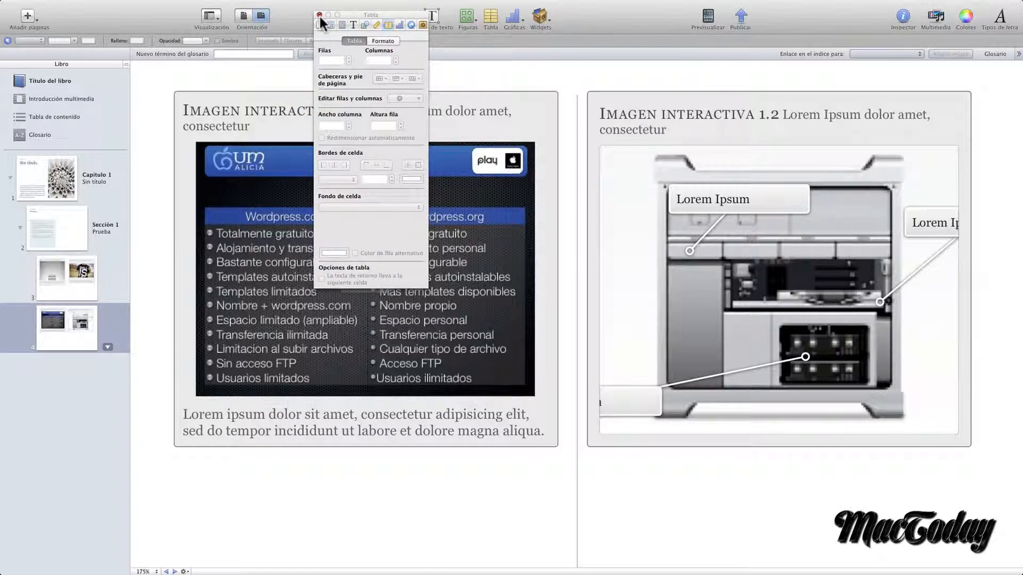
{"action": "left_click", "coordinate": [319, 14]}
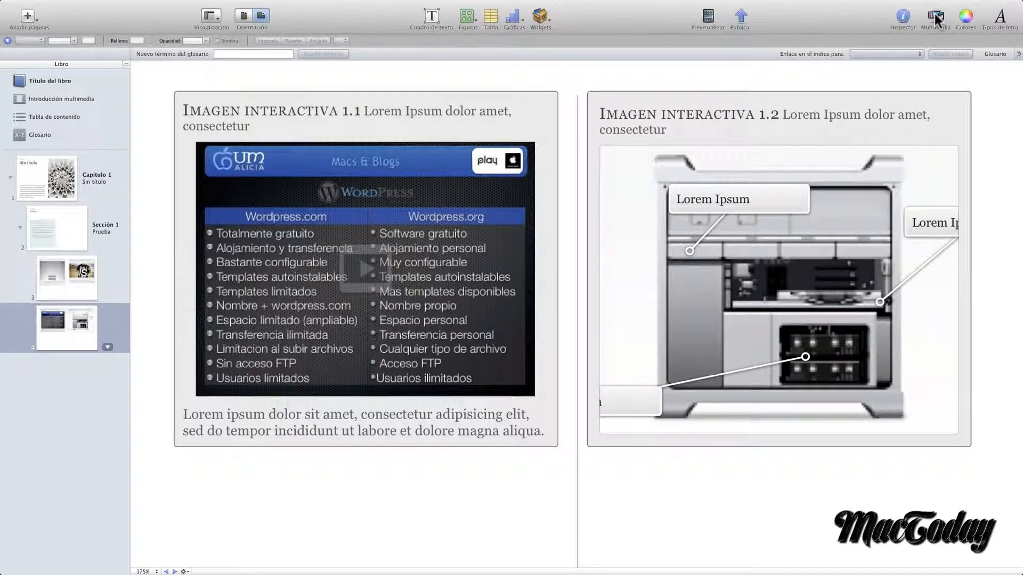
Step: Insert a text box below page 4's Keynote widget containing "Supercalifragilísticoespialidoso"
{"action": "left_click", "coordinate": [238, 53]}
{"action": "left_click", "coordinate": [257, 447]}
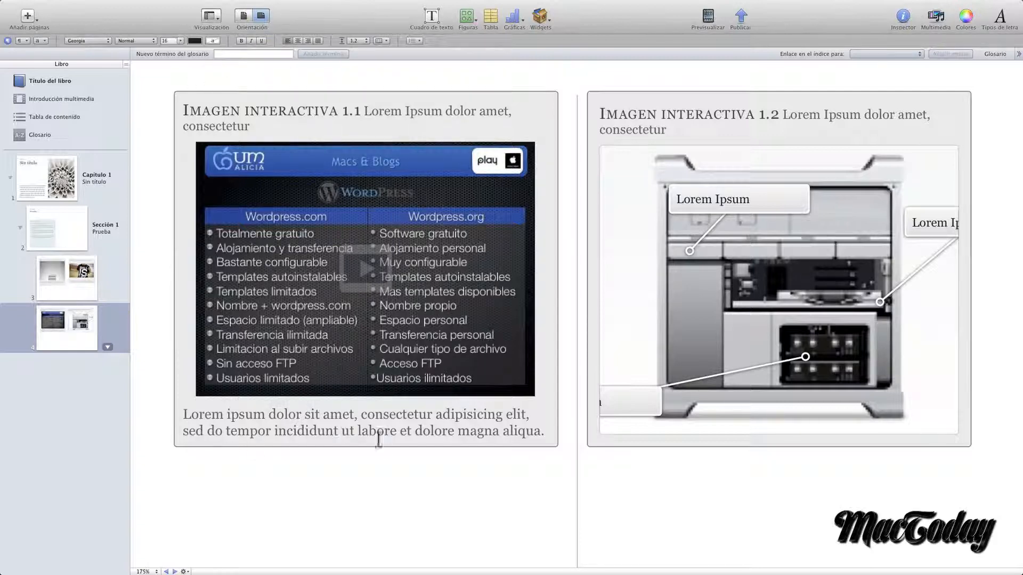
{"action": "left_click", "coordinate": [435, 21]}
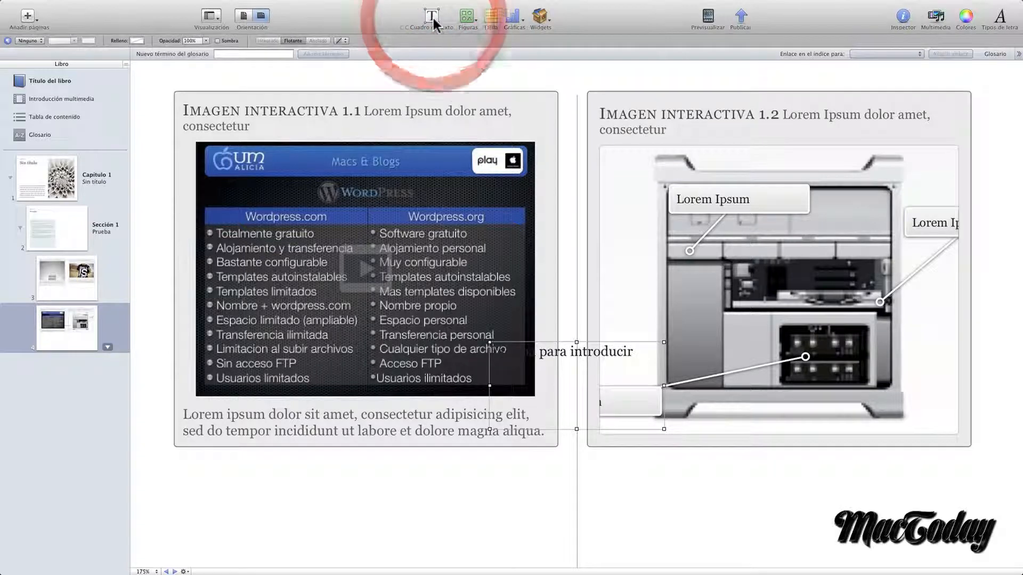
{"action": "left_click_drag", "start_coordinate": [599, 394], "coordinate": [360, 507]}
{"action": "left_click", "coordinate": [361, 507]}
{"action": "type", "text": "Supercalifragilísticoespialidoso"}
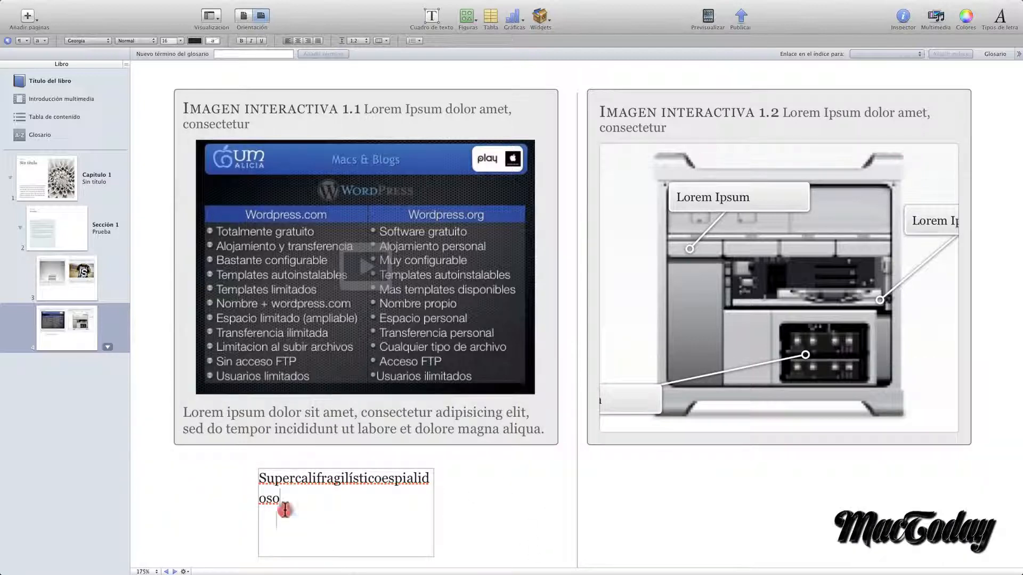
Step: Add Supercalifragilísticoespialidoso as a glossary term and select the placeholder definition in its glossary entry
{"action": "left_click_drag", "start_coordinate": [270, 513], "coordinate": [248, 476]}
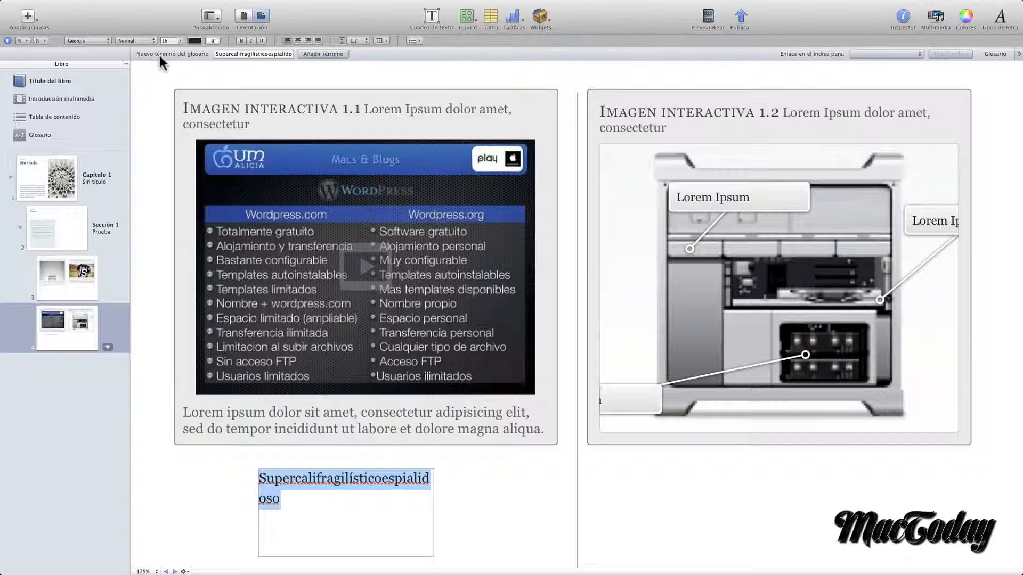
{"action": "left_click", "coordinate": [323, 54]}
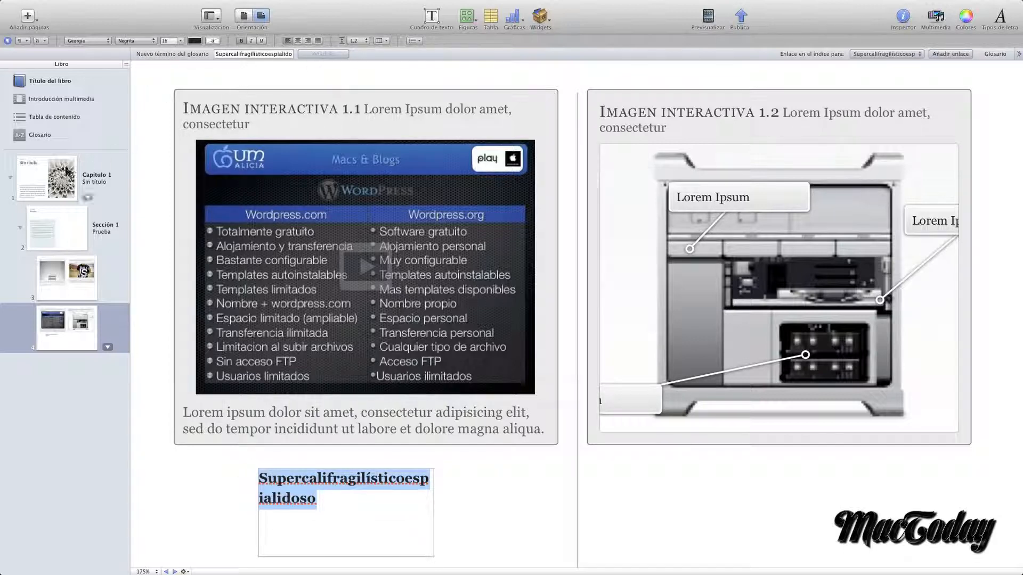
{"action": "left_click", "coordinate": [15, 134]}
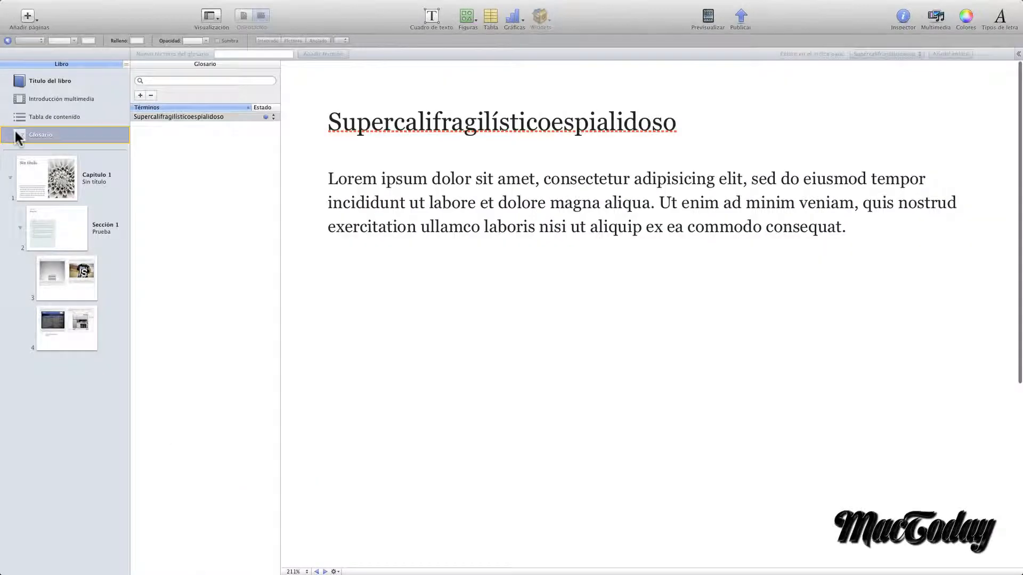
{"action": "left_click", "coordinate": [185, 116]}
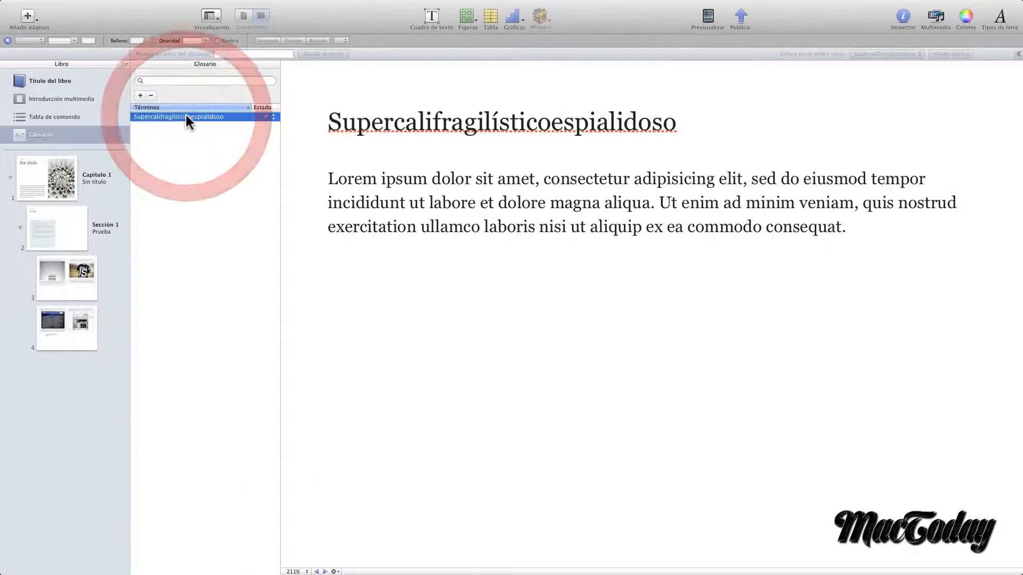
{"action": "triple_click", "coordinate": [377, 178]}
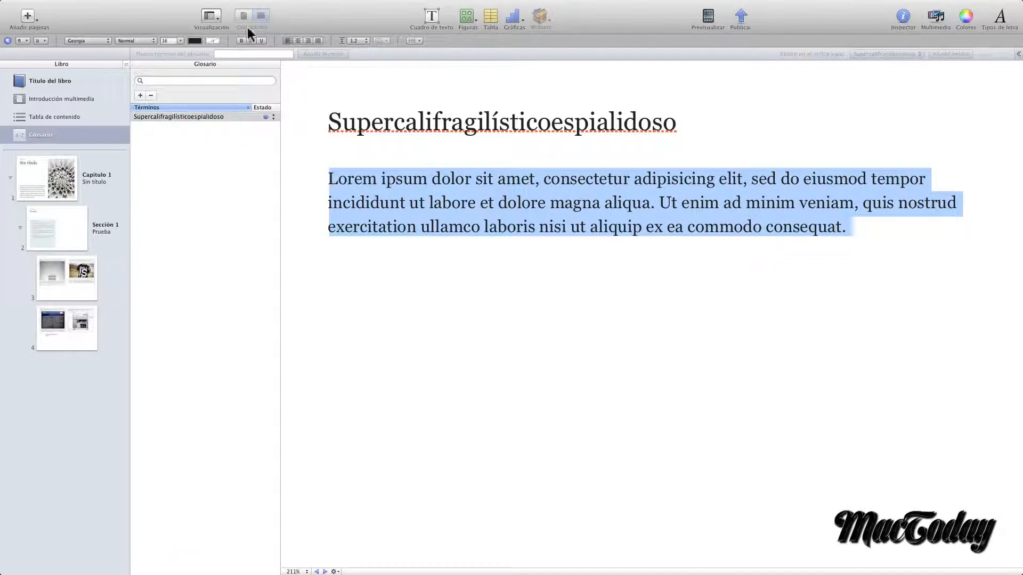
Step: Return to page 4 and follow the bold word in the text box to its glossary entry
{"action": "left_click", "coordinate": [92, 321]}
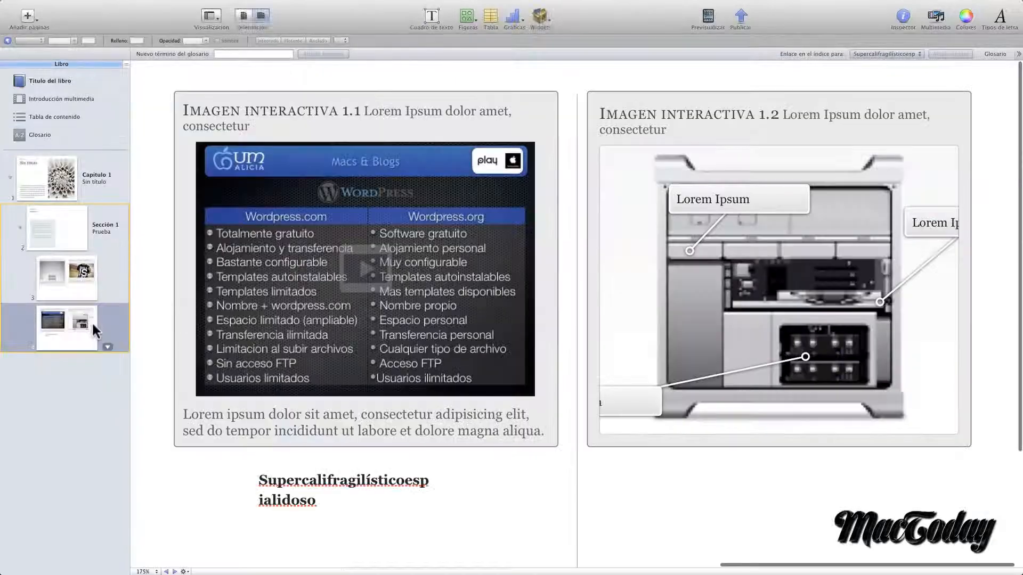
{"action": "left_click", "coordinate": [286, 483]}
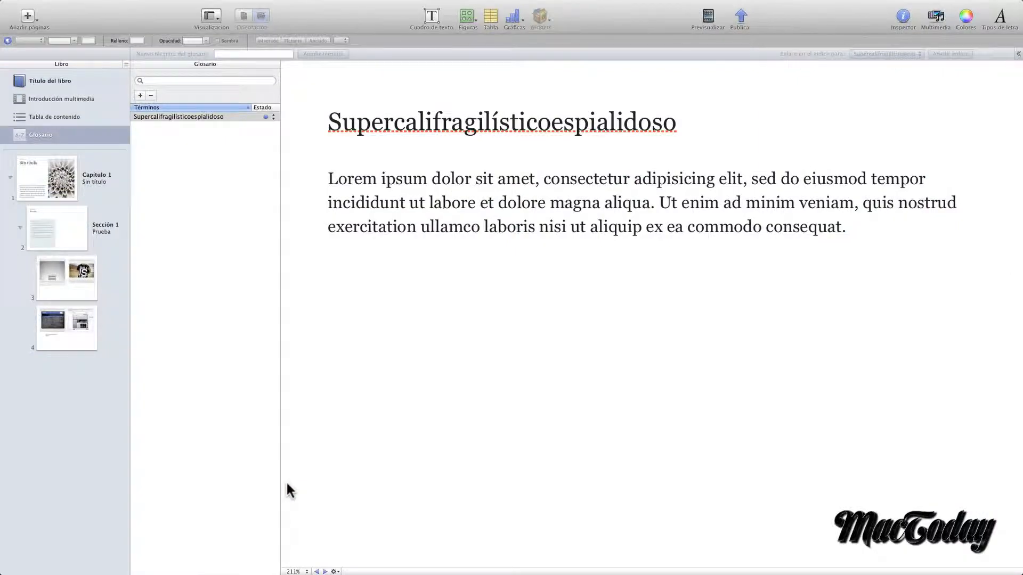